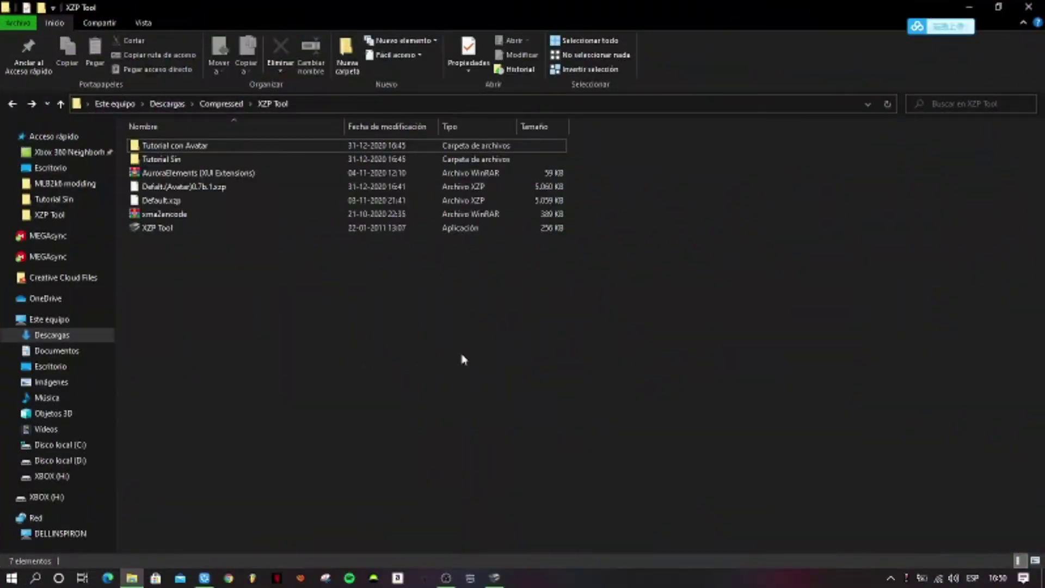
Switch to XZP Tool and check the end of the extraction log
mouse_move(224, 145)
left_click(494, 577)
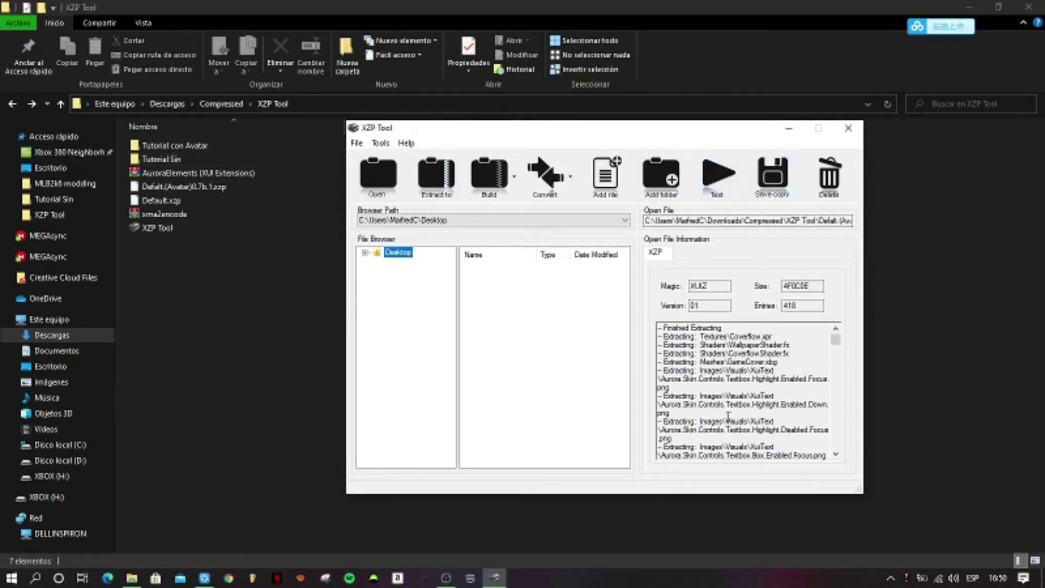
left_click_drag(723, 326, 652, 326)
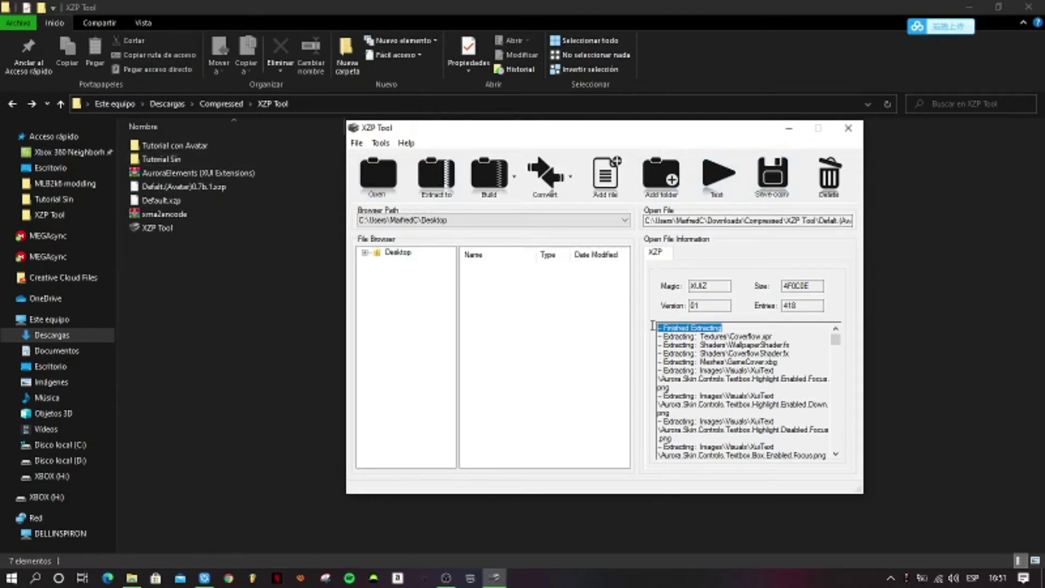
left_click(780, 130)
Open Aurora_Skin from the Tutorial con Avatar folder in Xbox UI Tool and maximize its document window
double_click(208, 151)
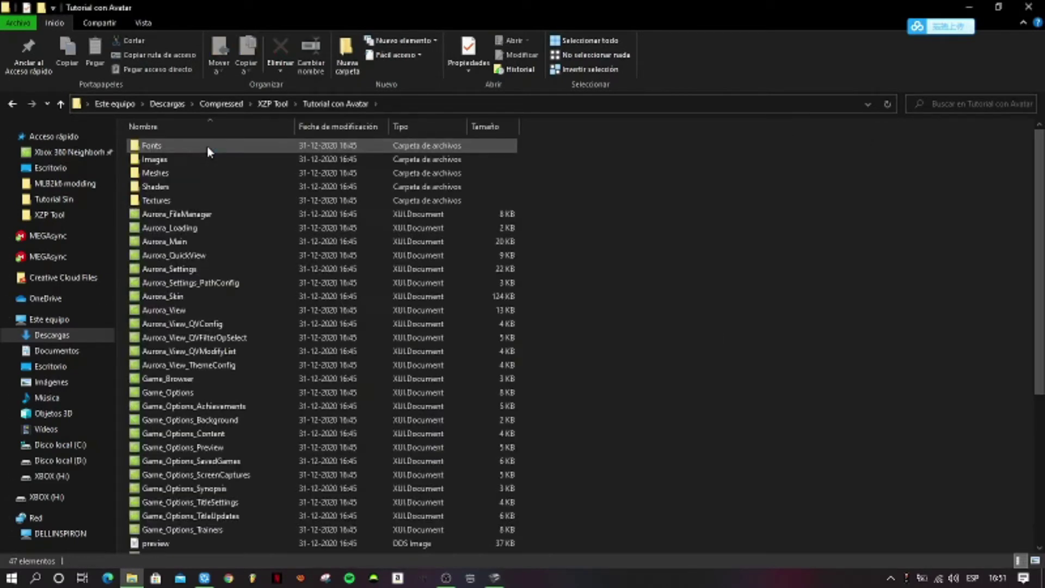
right_click(190, 302)
double_click(176, 297)
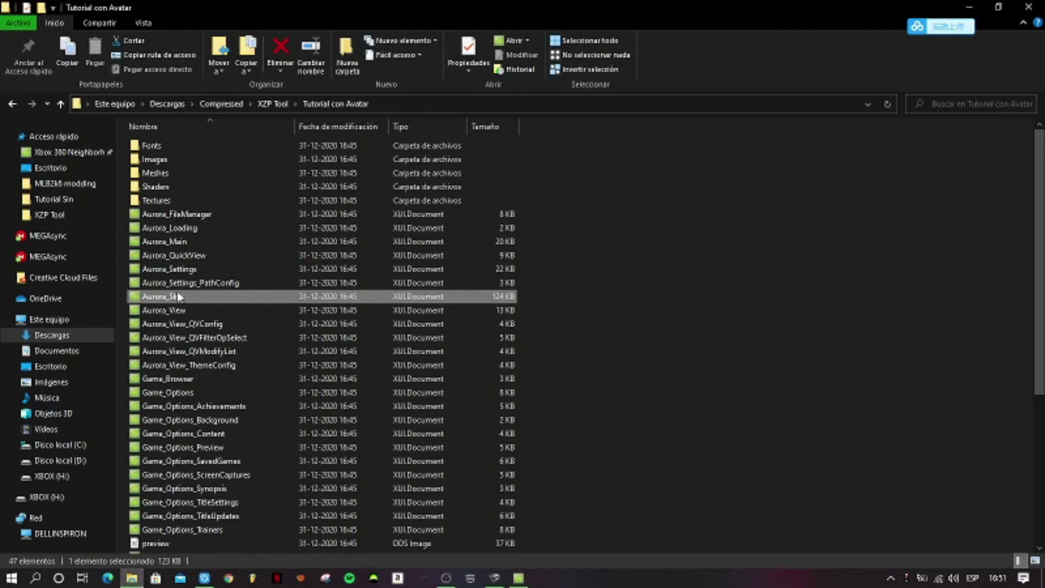
right_click(177, 296)
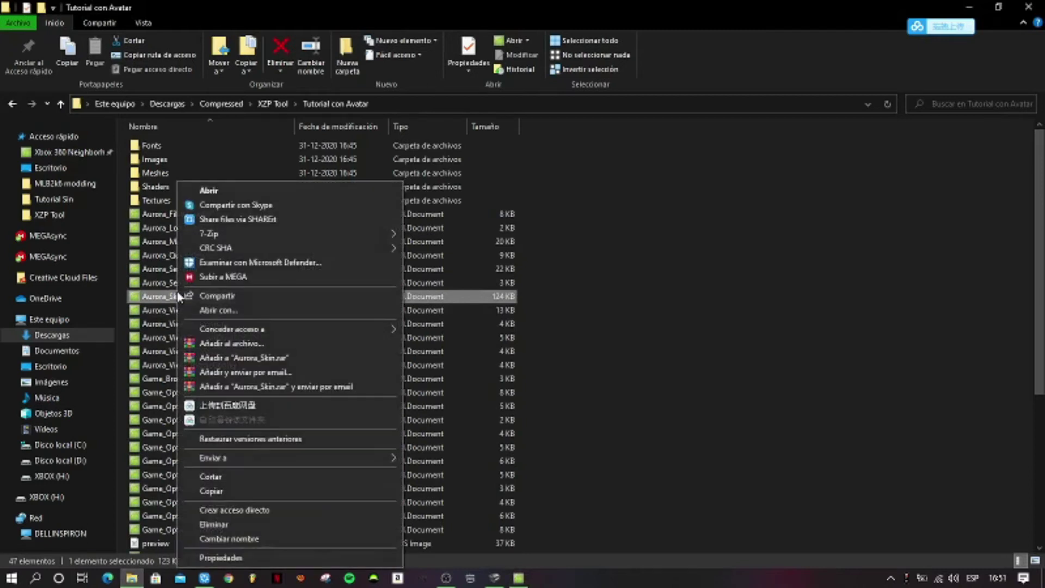
left_click(243, 309)
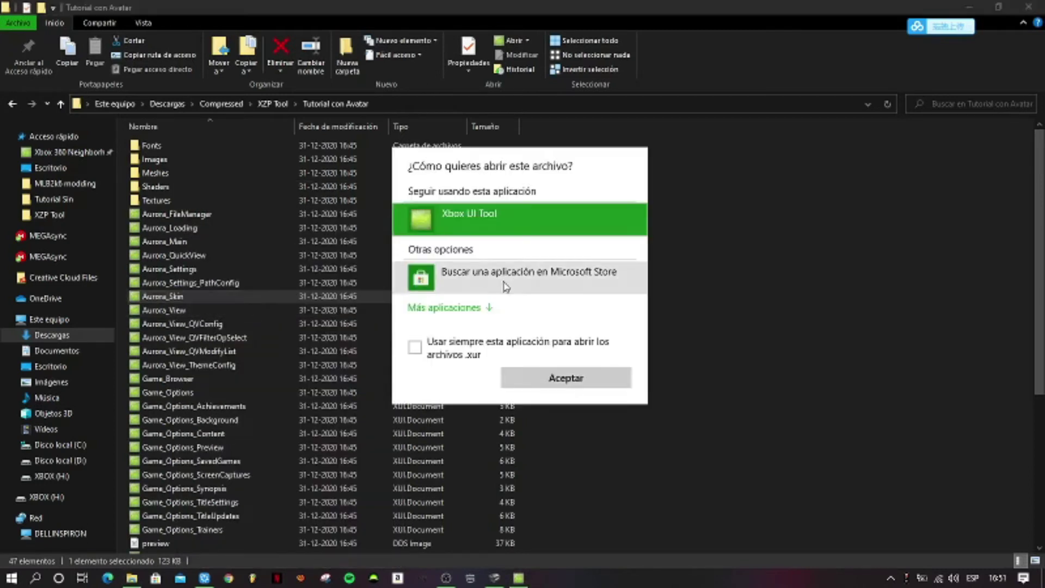
left_click(565, 377)
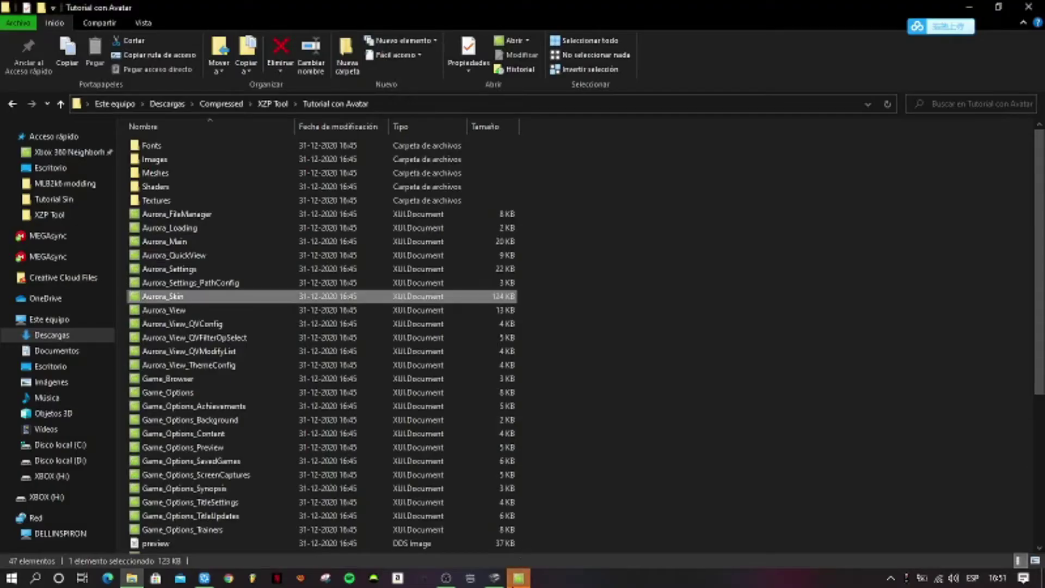
left_click(517, 579)
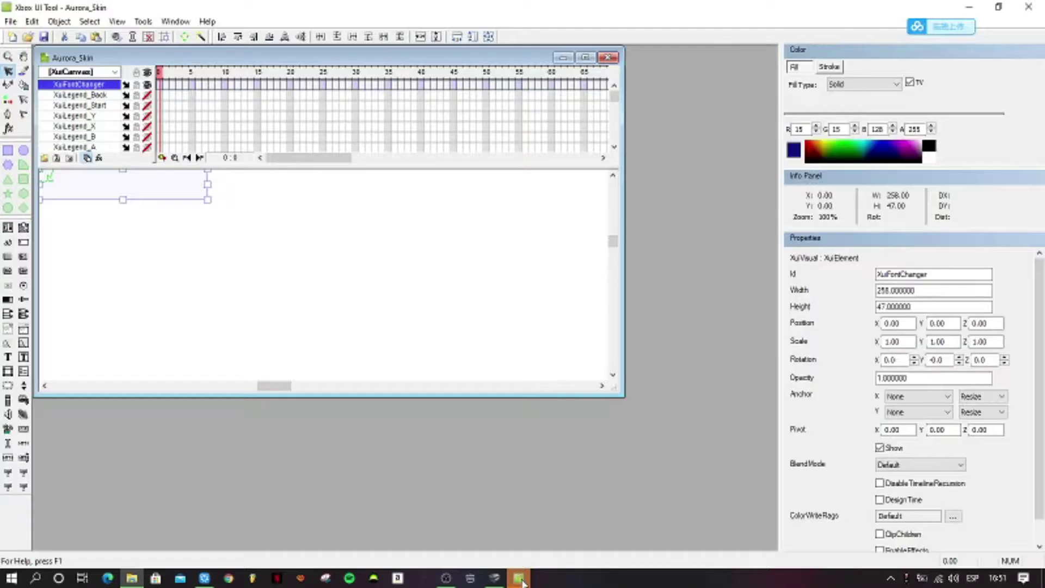
left_click(584, 59)
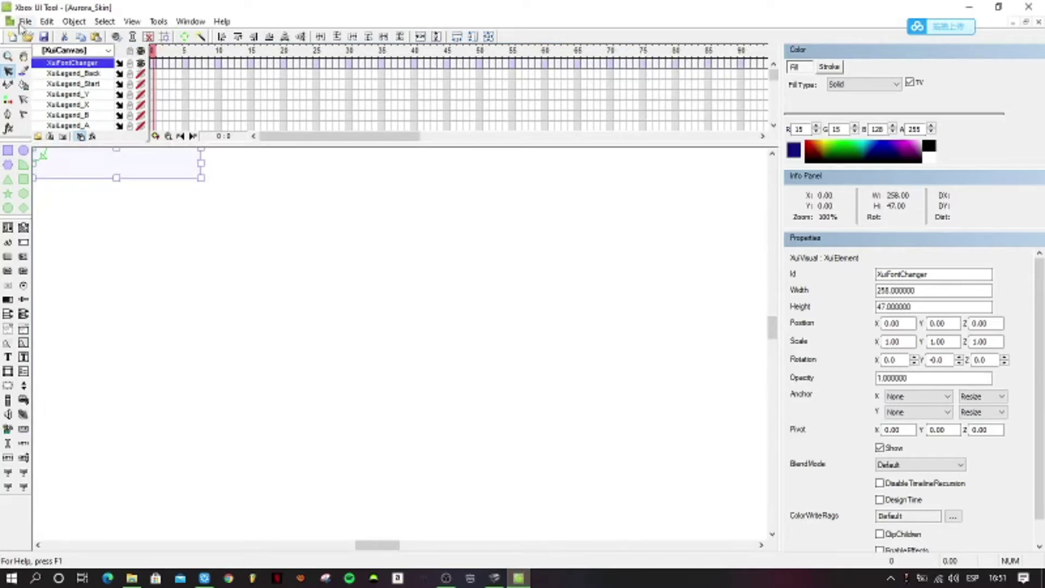
Save the Aurora_Skin document as an XUI file named tutorial in Tutorial con Avatar, and close it
left_click(21, 24)
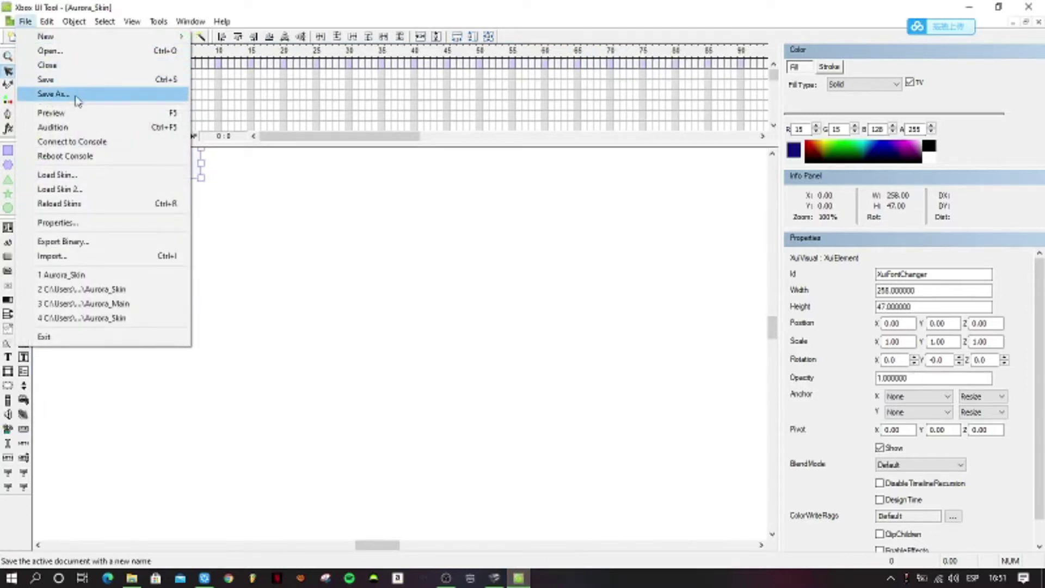
left_click(165, 99)
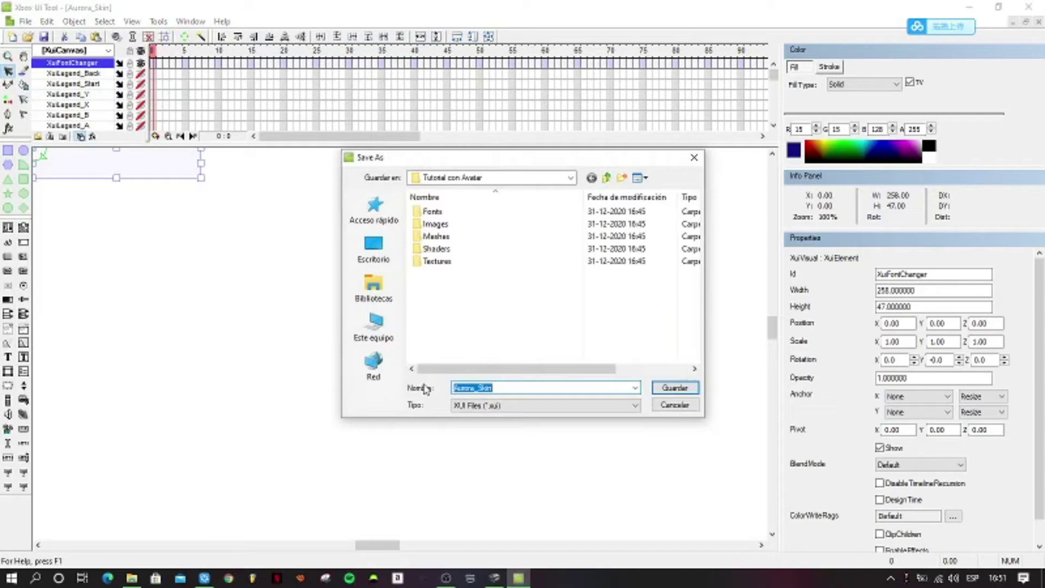
type("lu")
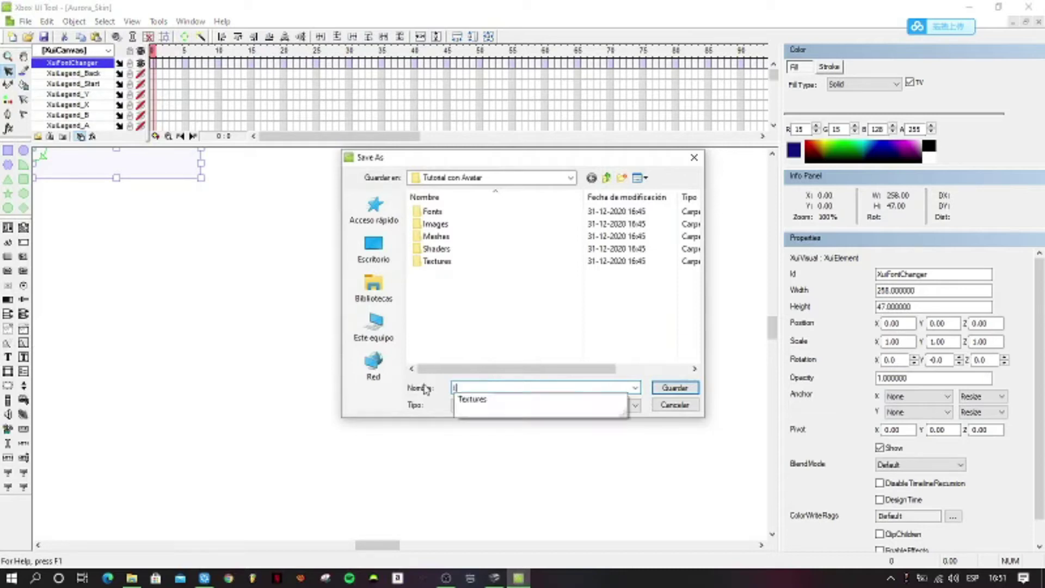
type("torial")
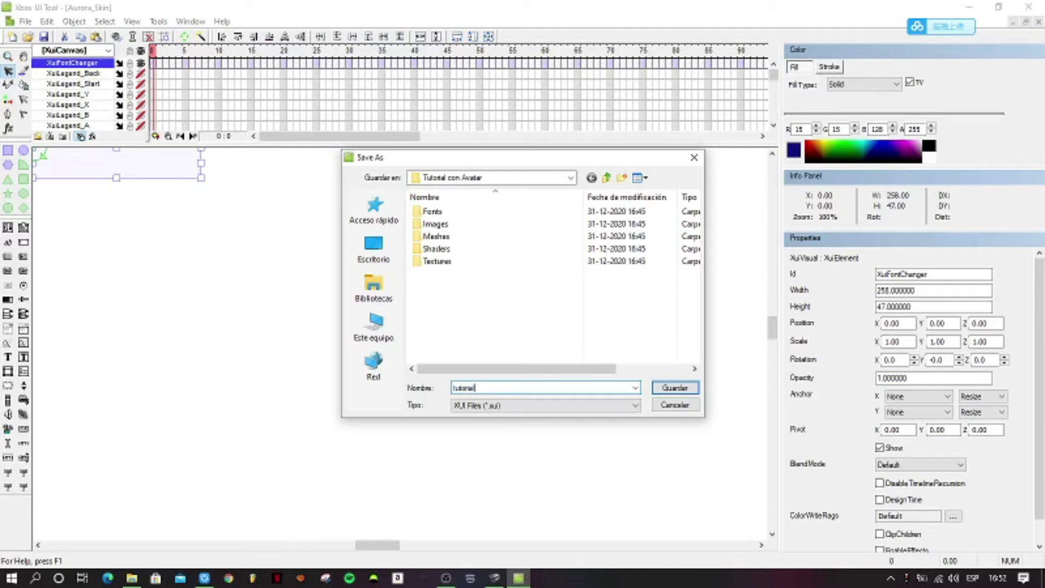
key("Return")
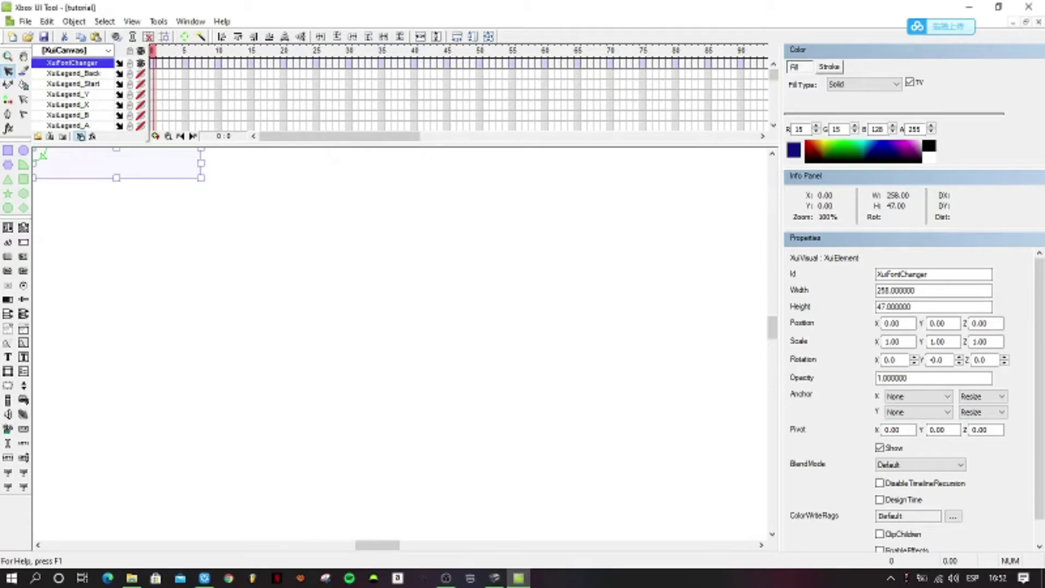
left_click(1038, 22)
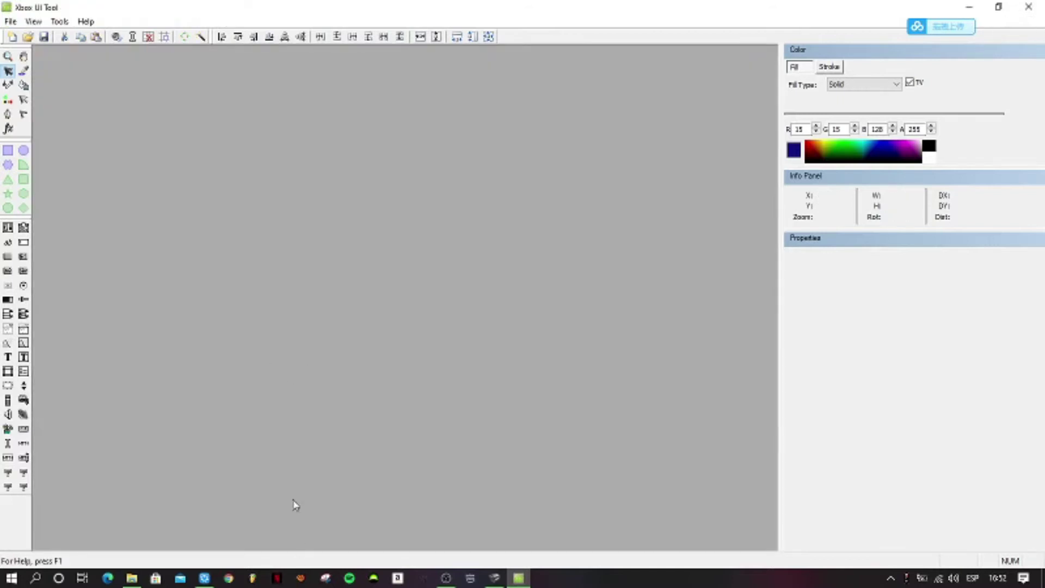
In the Tutorial con Avatar folder in File Explorer, rename the tutorial file as Aurora_Skin
left_click(132, 578)
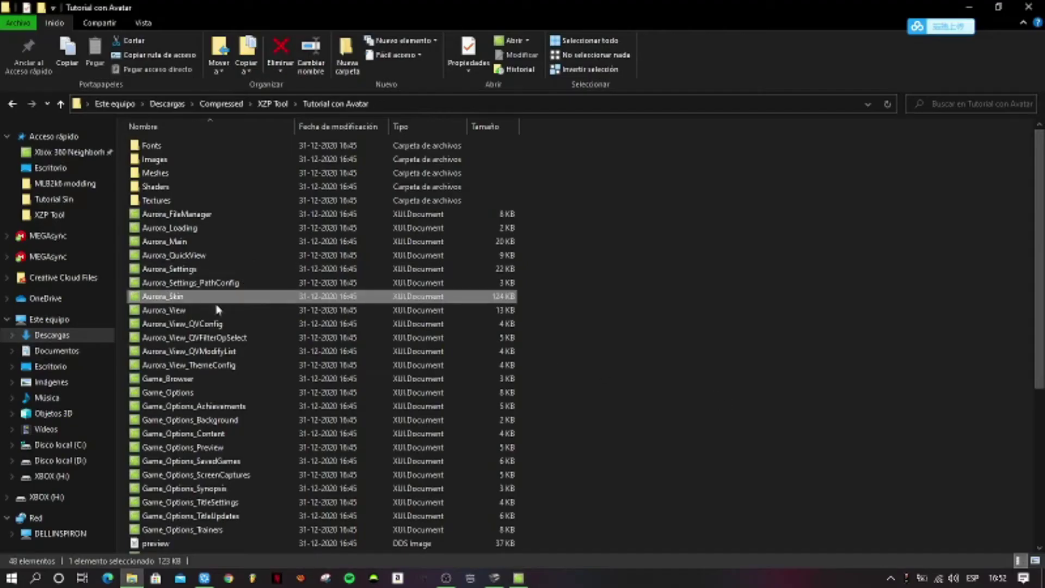
left_click(188, 296)
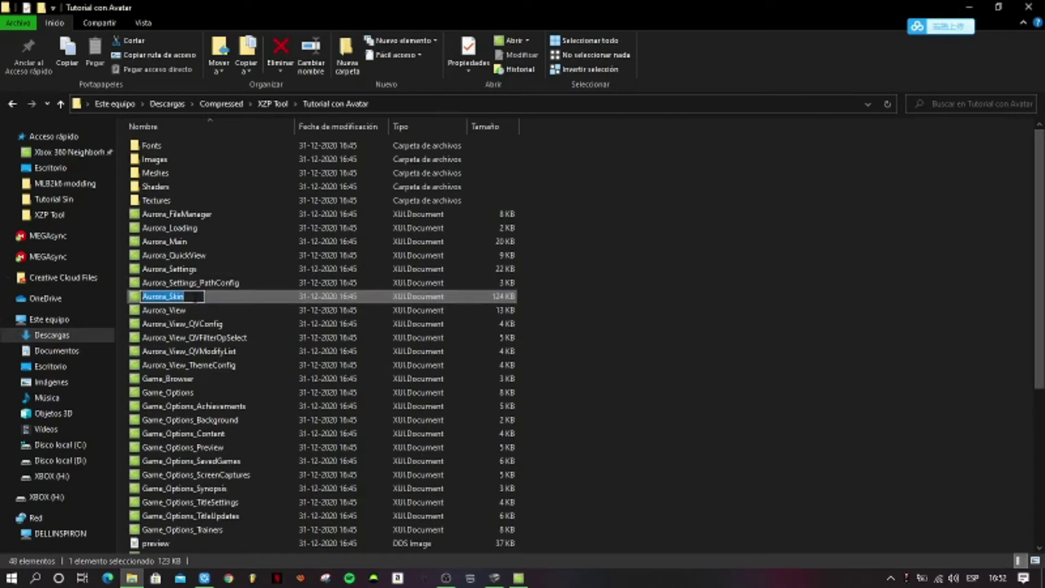
scroll(361, 366, "down", 5)
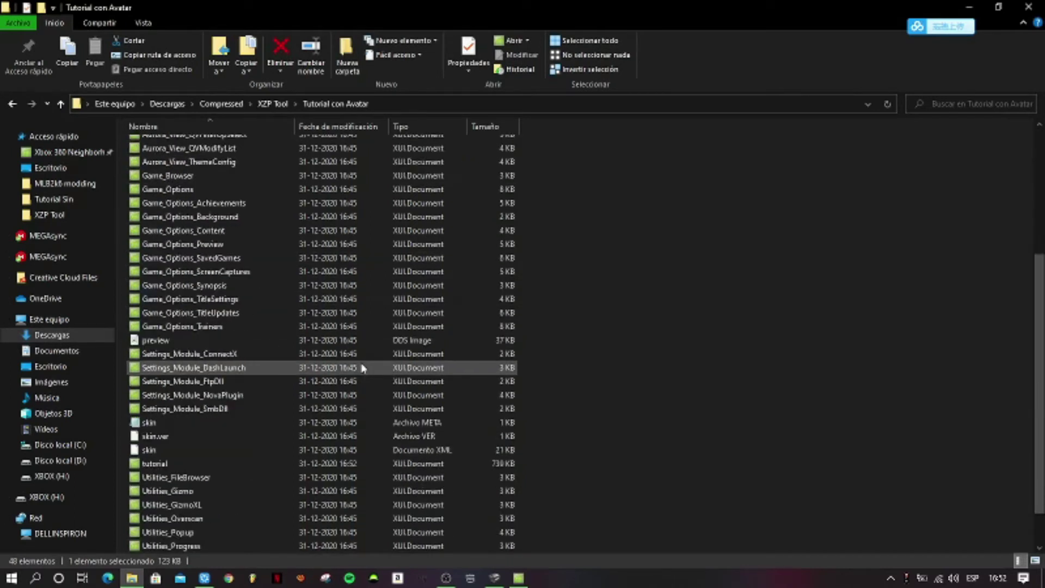
left_click(133, 463)
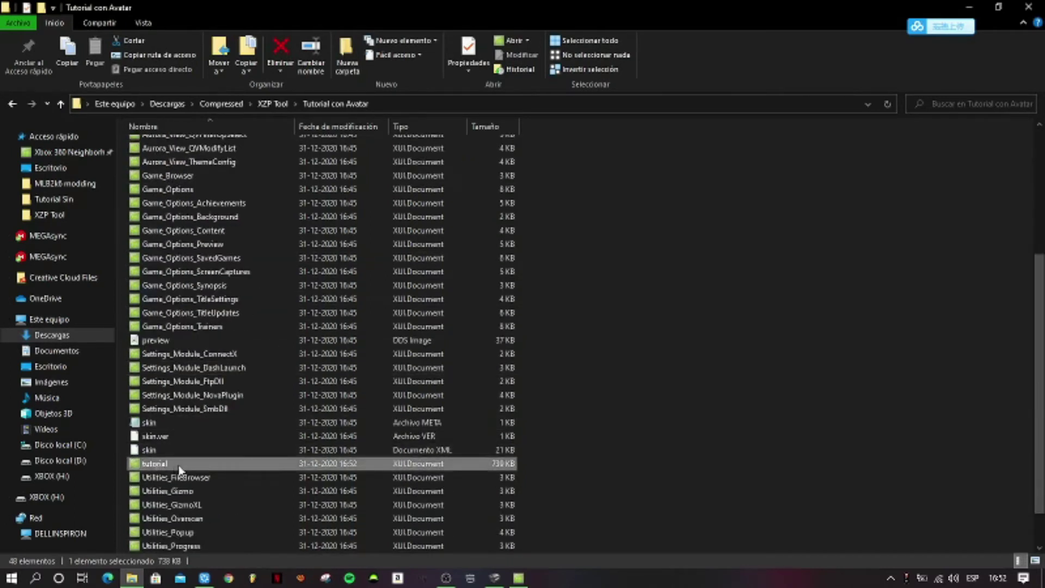
left_click(179, 464)
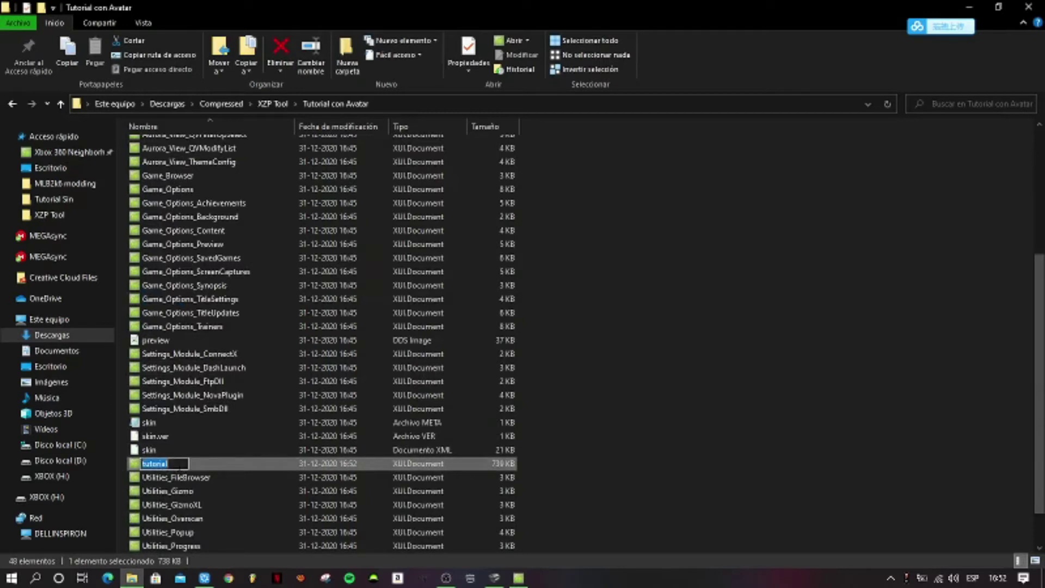
type("Aurora_Skin")
key("Return")
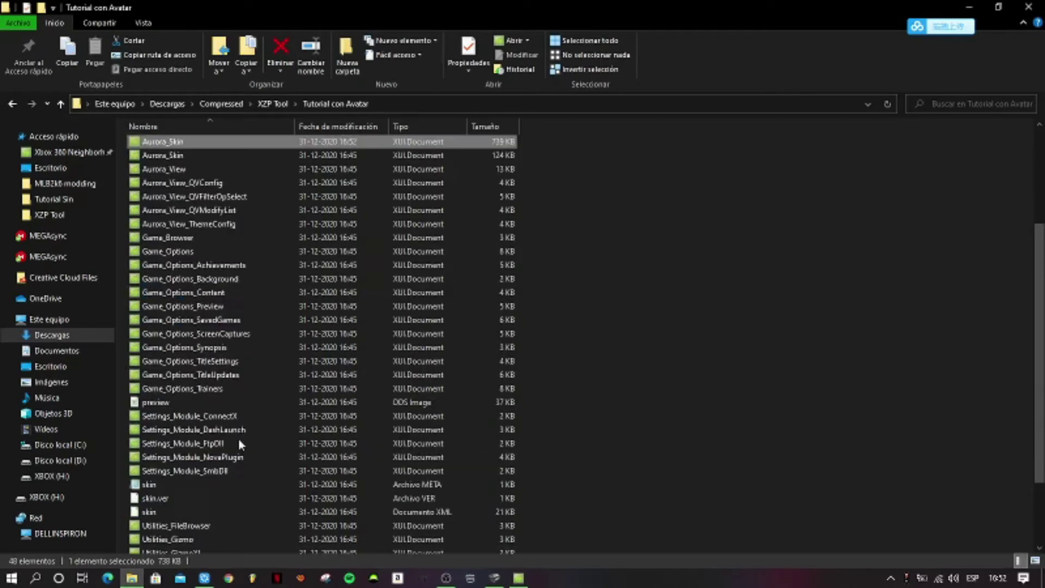
Open Aurora_Main from the Tutorial con Avatar folder in Xbox UI Tool and maximize its document window
scroll(243, 433, "up", 4)
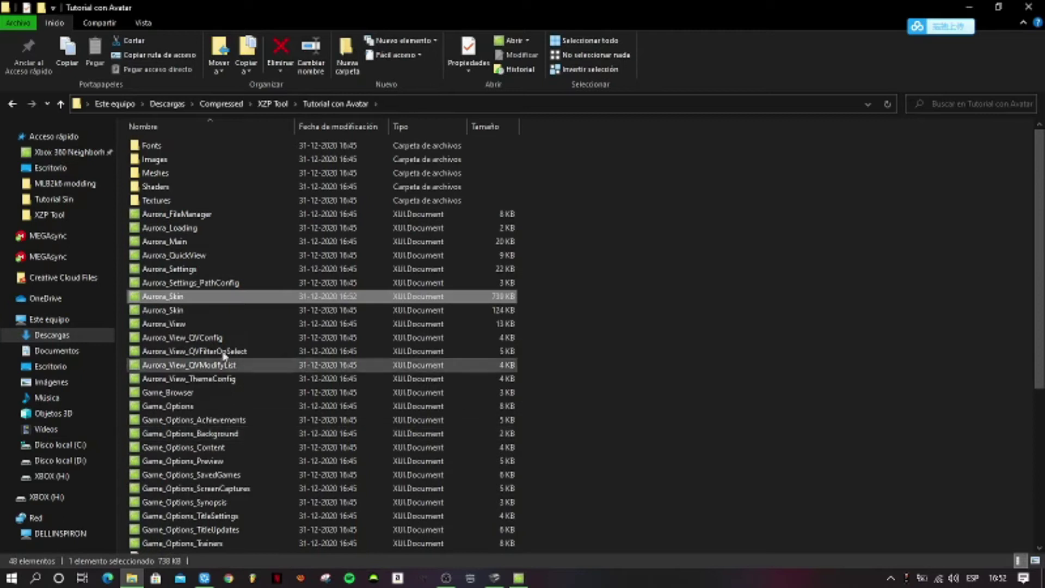
double_click(186, 239)
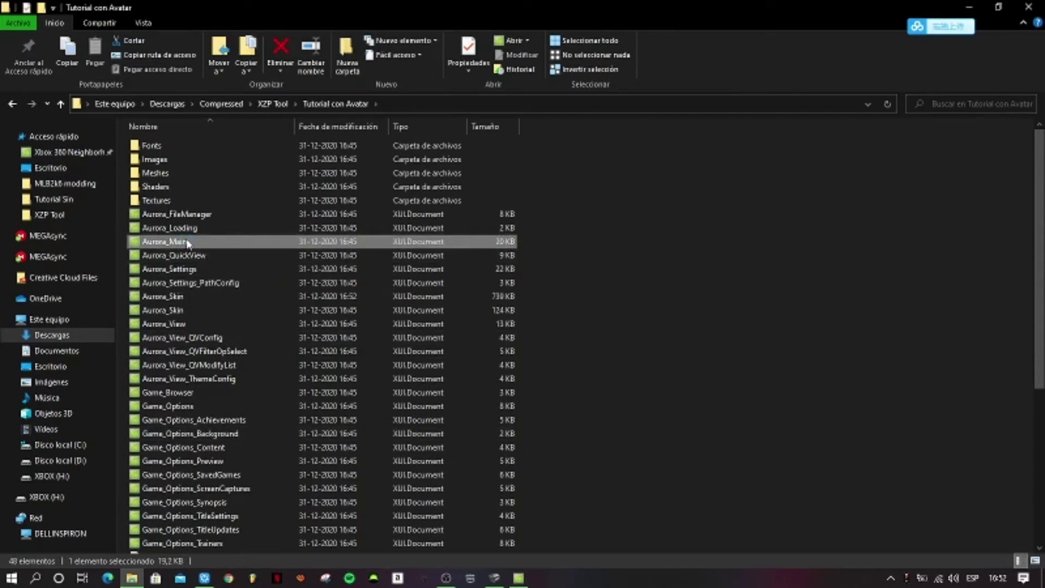
right_click(187, 242)
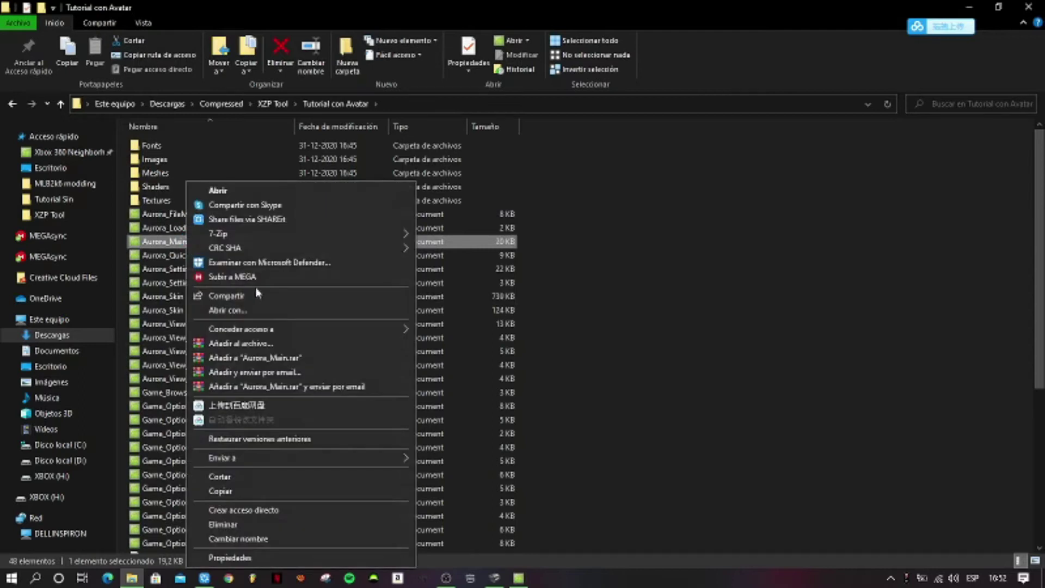
left_click(229, 189)
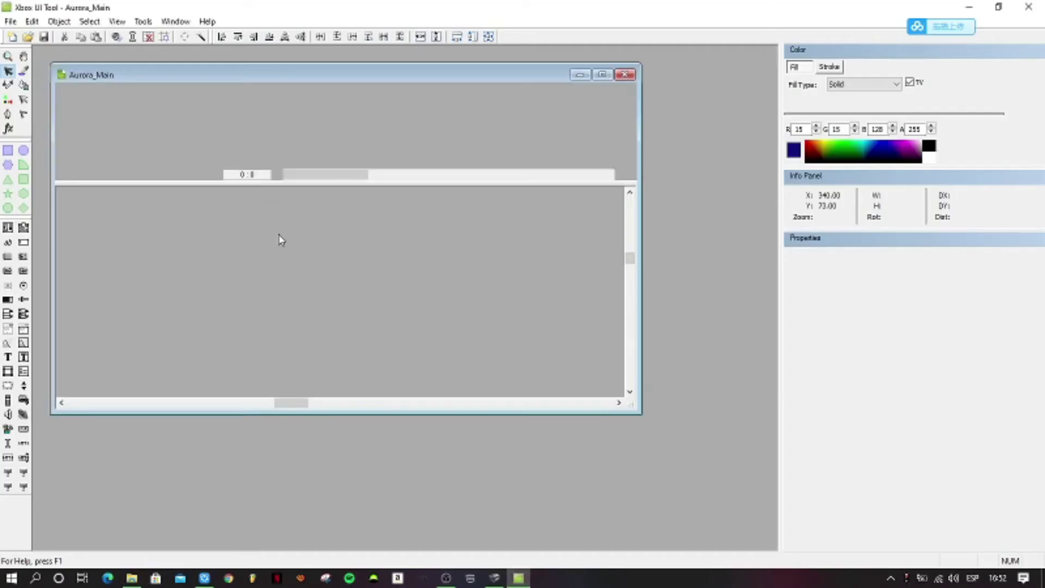
left_click(602, 74)
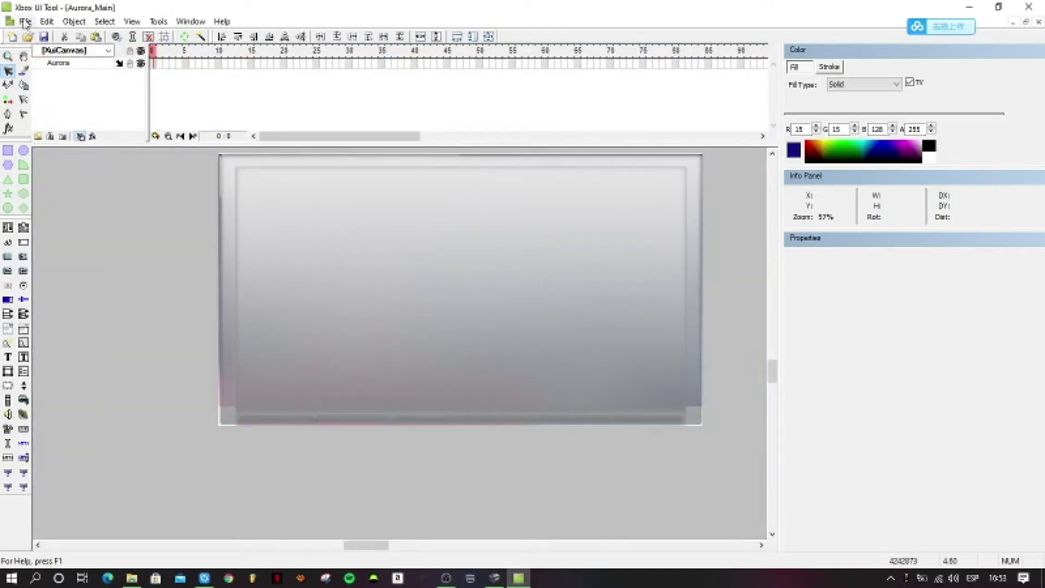
Load the Aurora_Skin XUI file as the skin for Aurora_Main
left_click(26, 22)
left_click(68, 174)
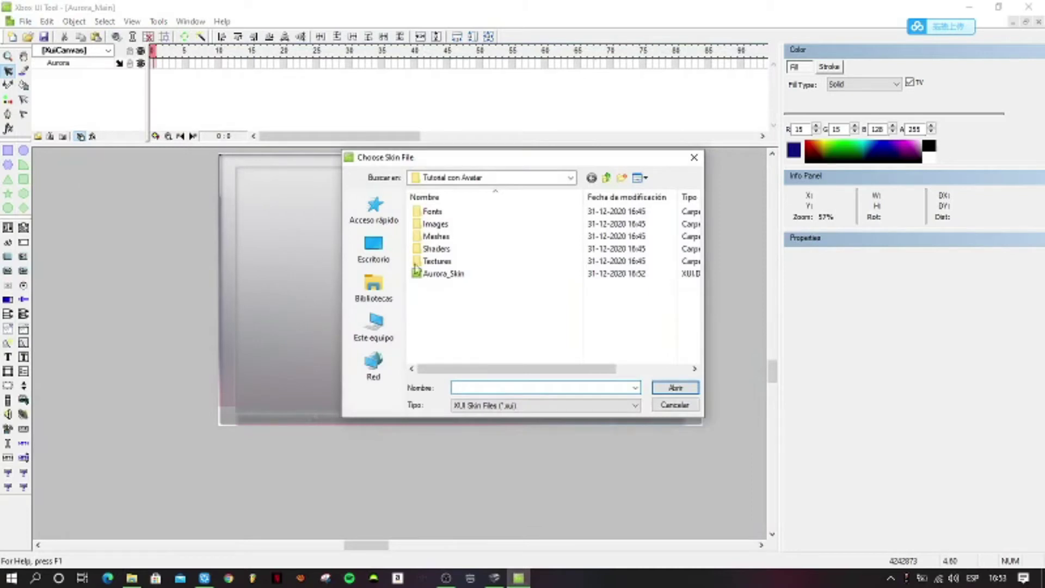
double_click(438, 274)
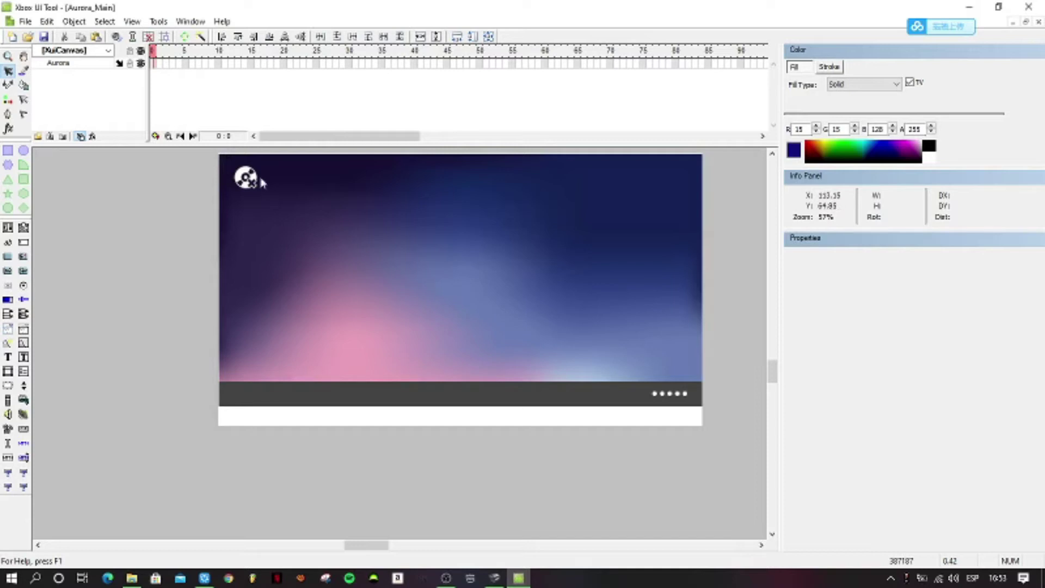
Go into the Aurora scene's ApplicationLayer and select the Avatar element
left_click(110, 50)
left_click(86, 76)
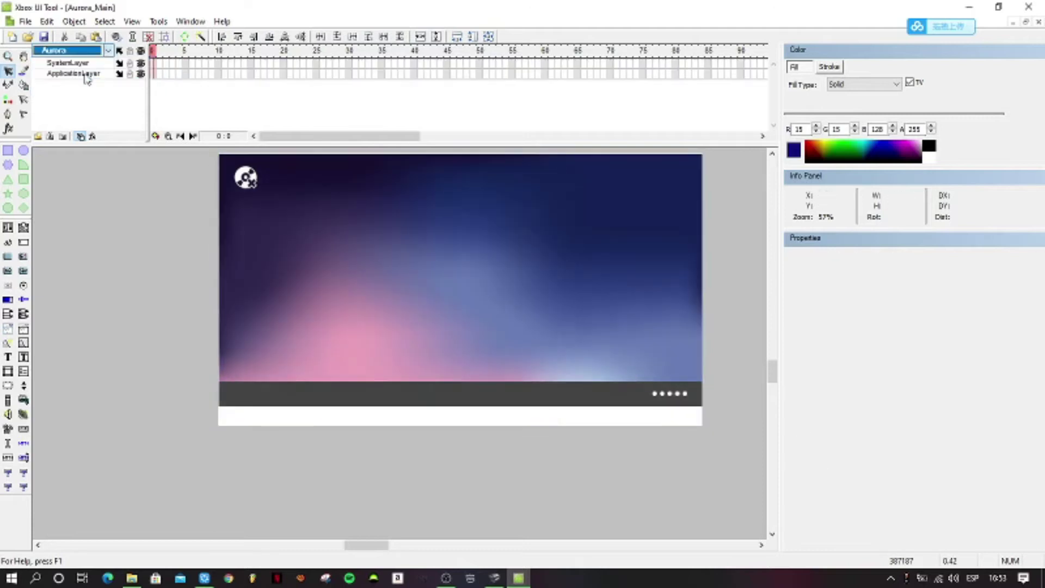
left_click(108, 52)
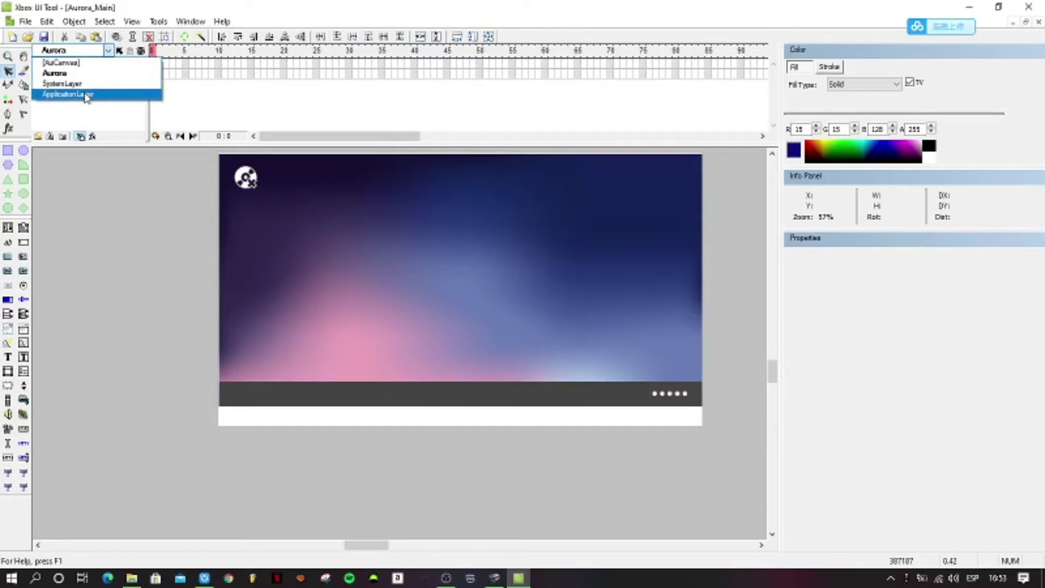
left_click(86, 95)
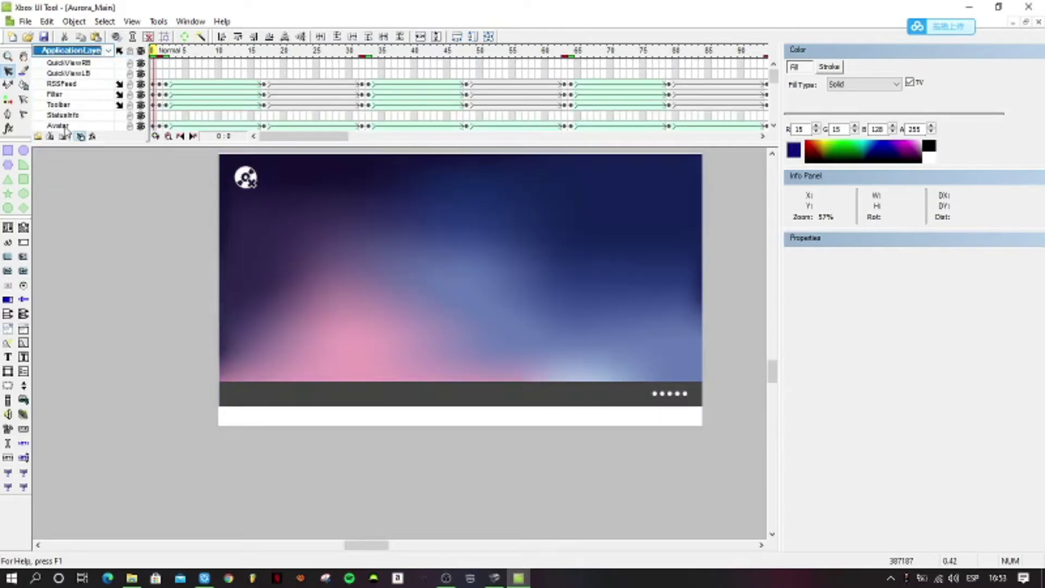
left_click(60, 125)
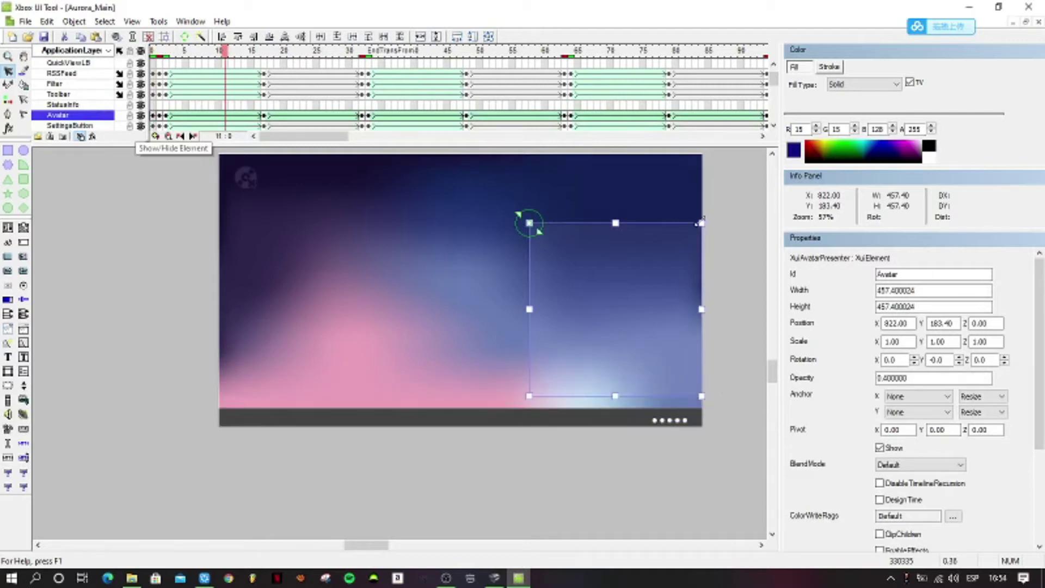
Resize the Avatar element to about 436 by 439 and rotate it to about 0.2 degrees
mouse_move(701, 222)
left_mouse_down()
mouse_move(681, 240)
mouse_move(694, 230)
left_mouse_up()
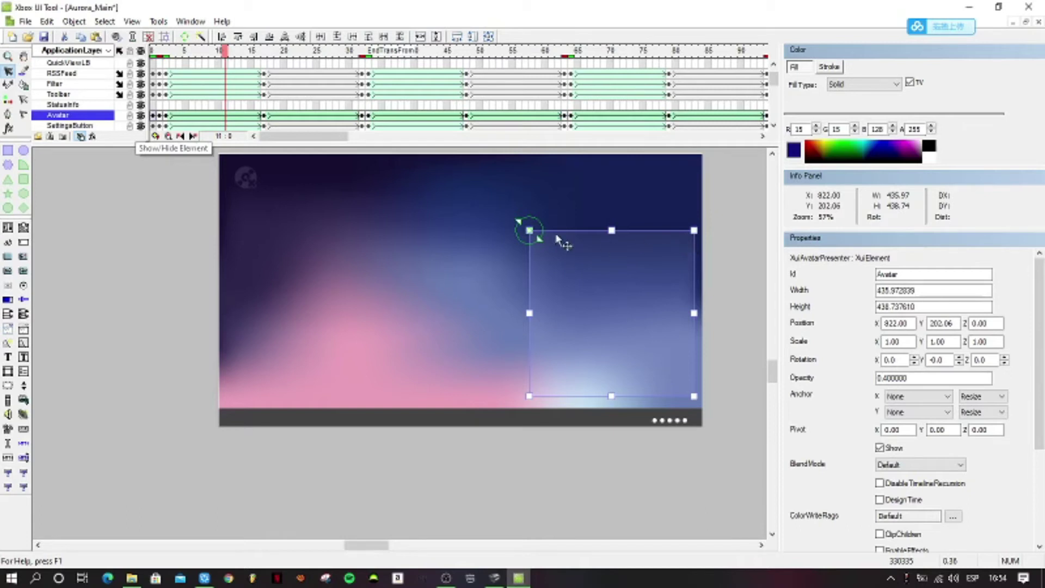
mouse_move(526, 228)
left_mouse_down()
mouse_move(541, 233)
mouse_move(521, 226)
mouse_move(529, 233)
left_mouse_up()
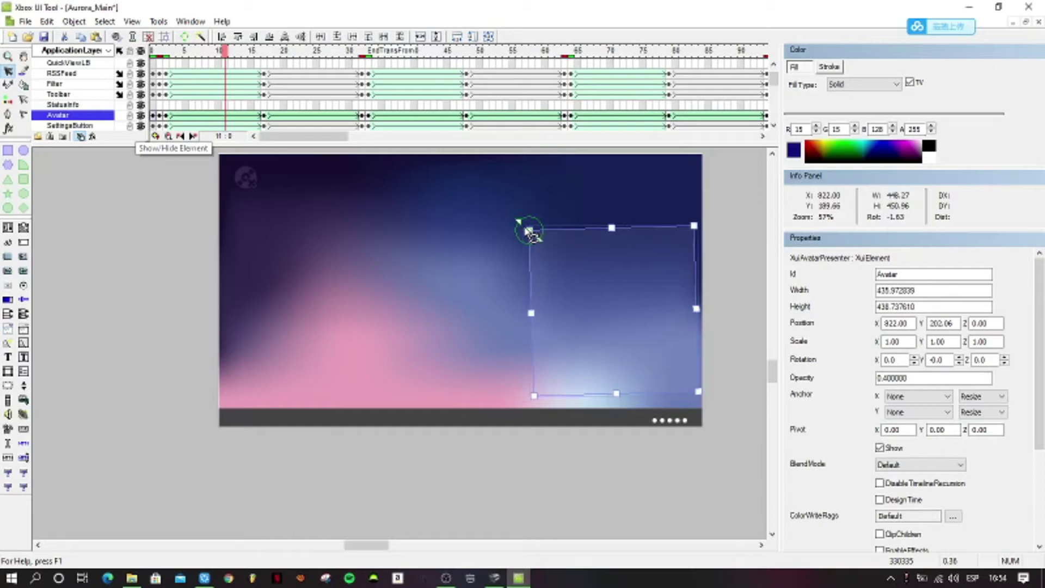
left_click_drag(530, 233, 529, 230)
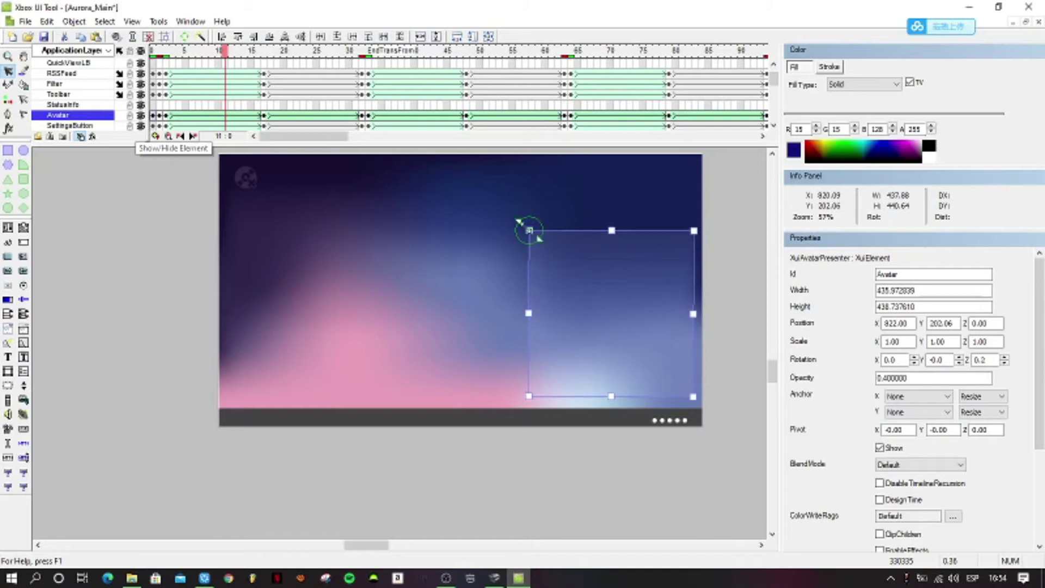
Reselect the Avatar element in ApplicationLayer and return the timeline to frame 0
left_click(592, 449)
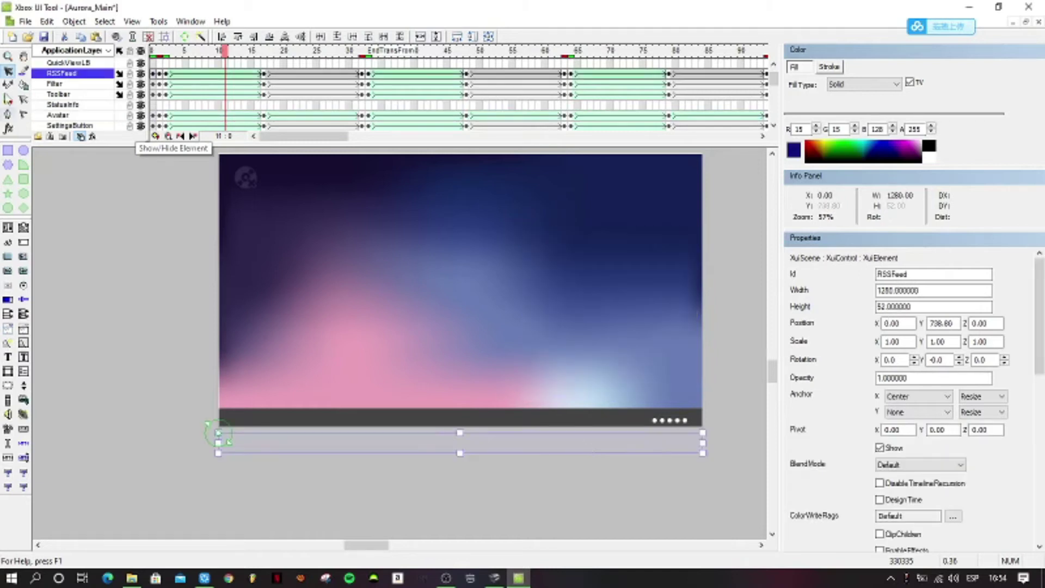
left_click(55, 116)
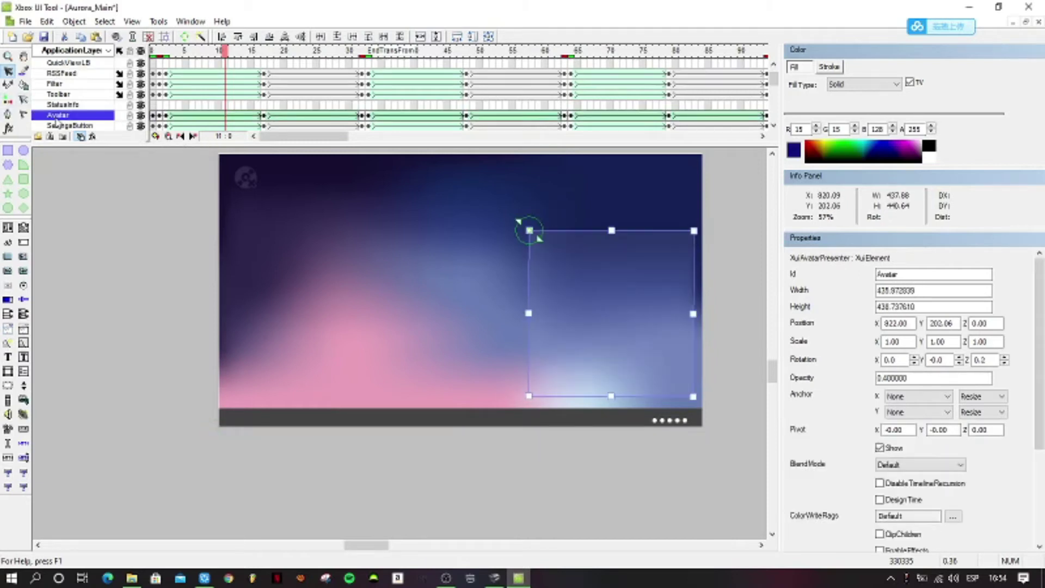
key("Home")
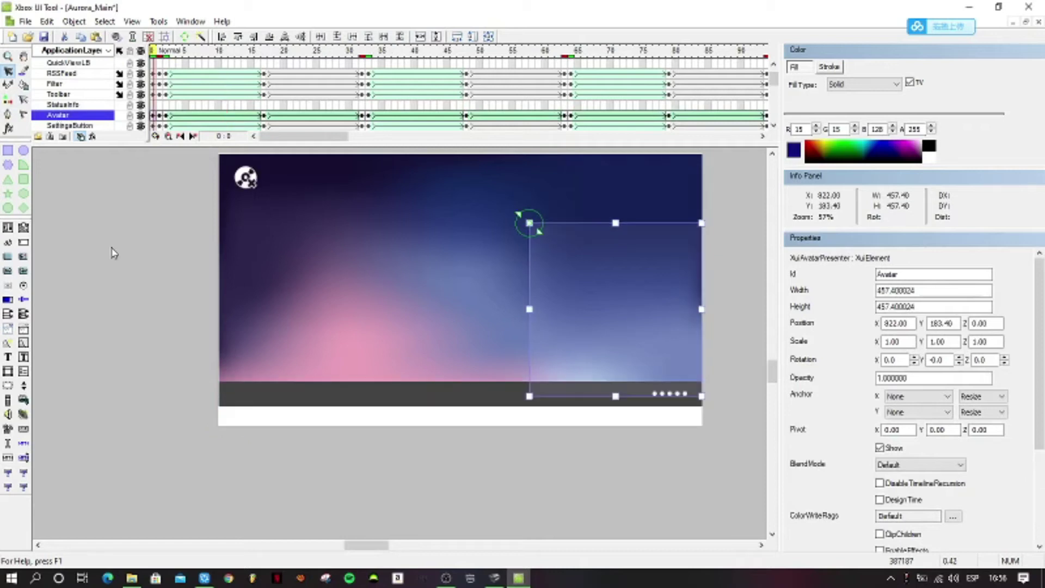
Close Aurora_Main without saving its changes and open the Tutorial Sin folder inside XZP Tool in File Explorer
left_click(1039, 23)
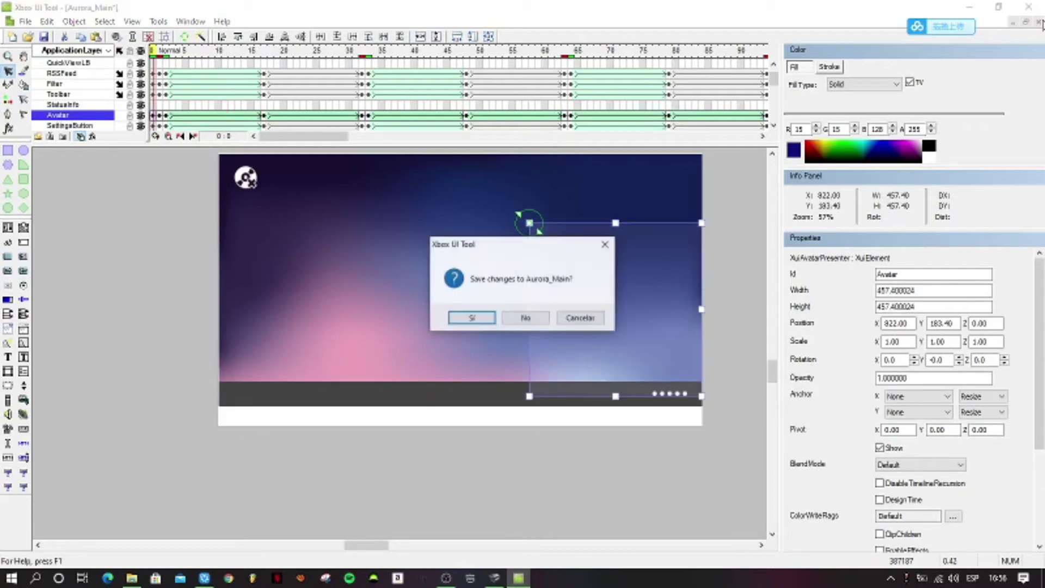
left_click(522, 321)
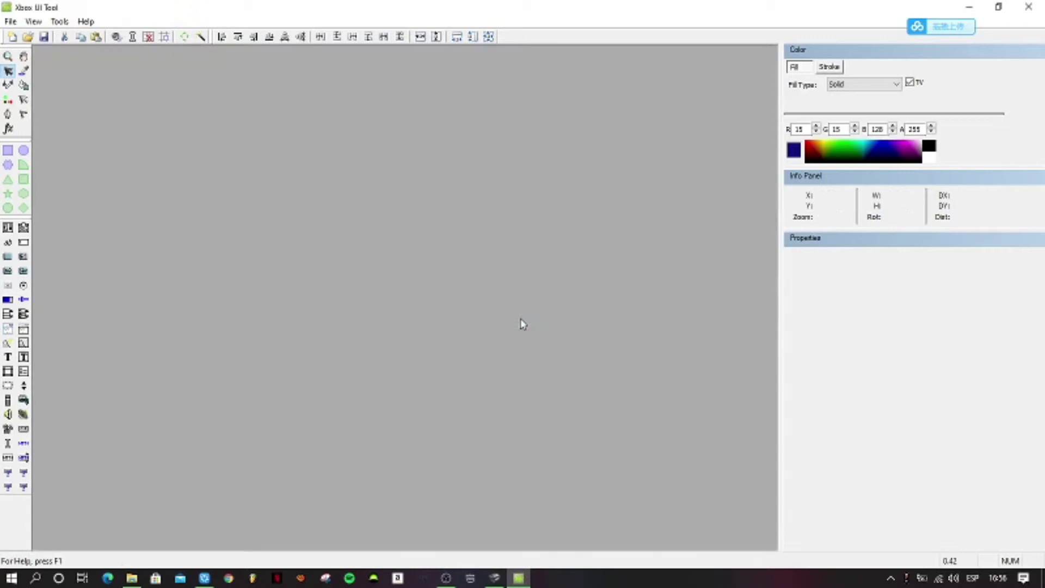
left_click(973, 7)
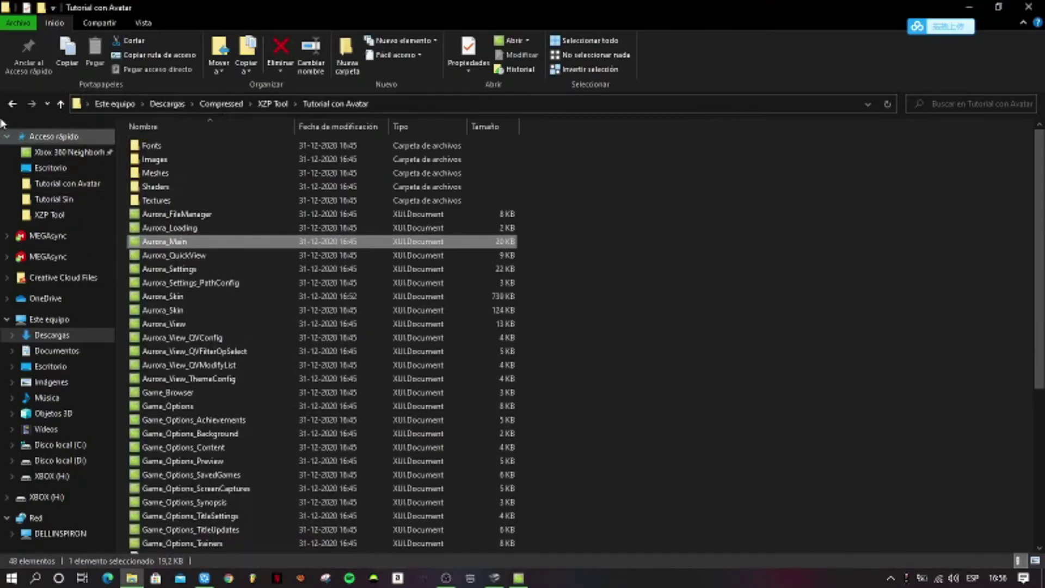
left_click(12, 104)
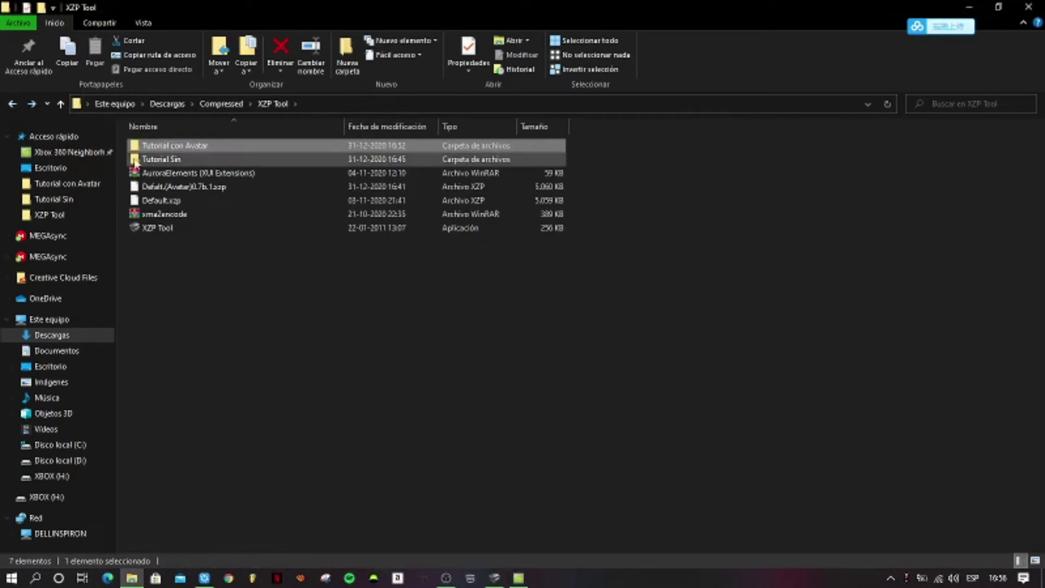
left_click(173, 161)
double_click(174, 162)
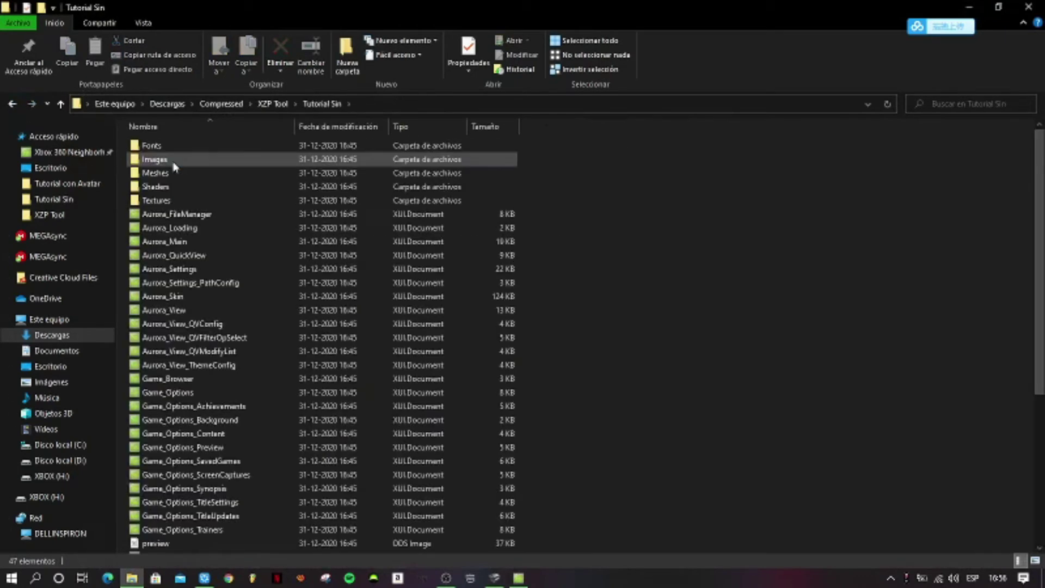
Open Aurora_Skin from the Tutorial Sin folder in Xbox UI Tool and maximize its document window
left_click(178, 297)
right_click(178, 297)
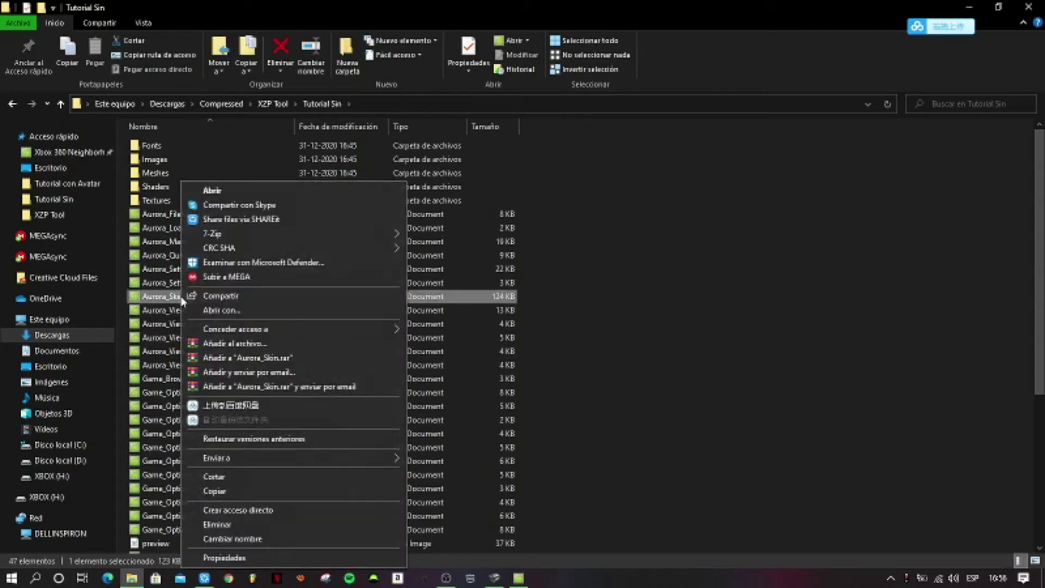
left_click(244, 310)
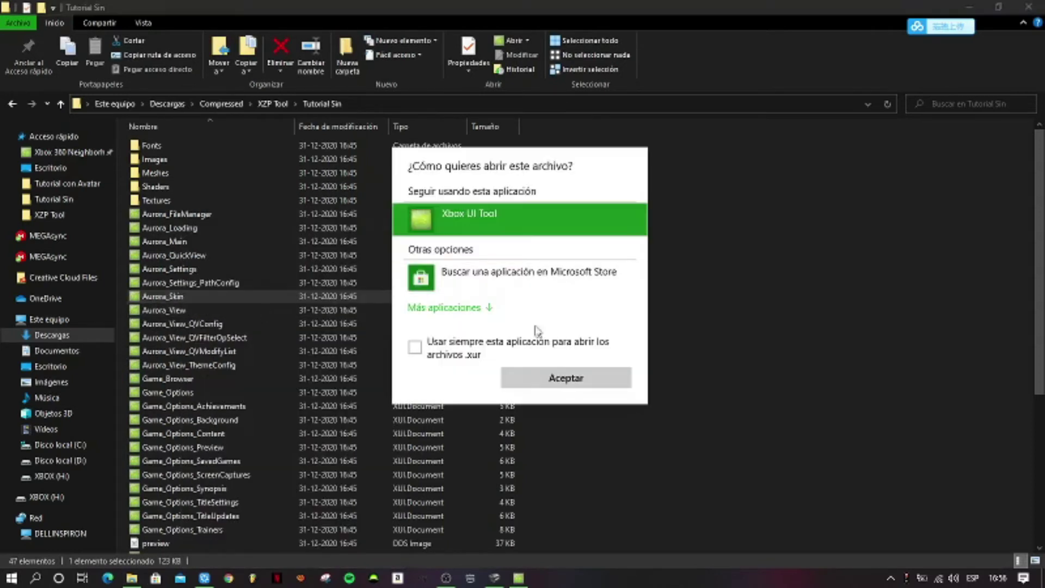
left_click(563, 381)
key("alt+Tab")
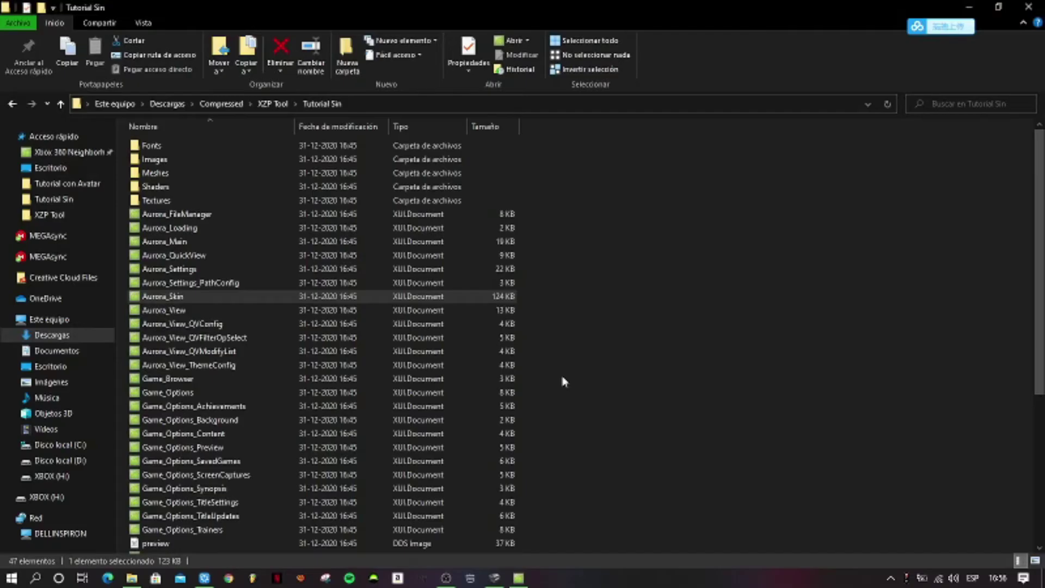
left_click(526, 578)
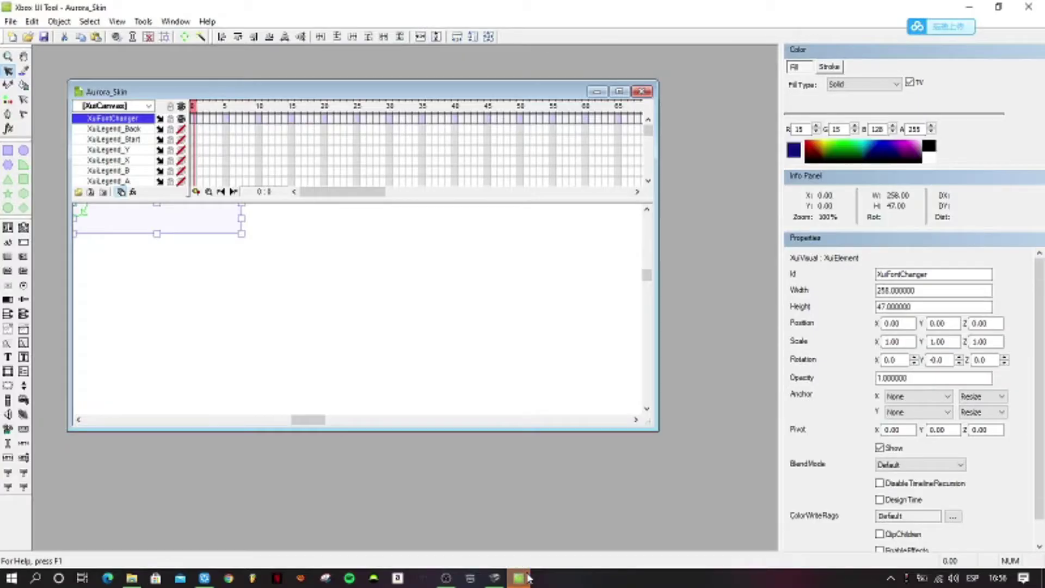
left_click(620, 92)
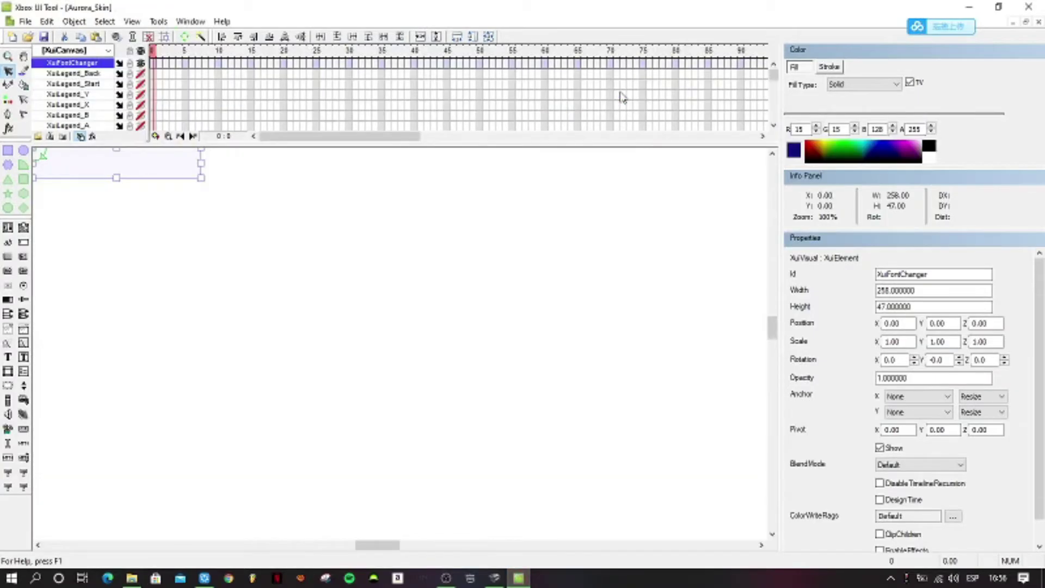
Save a copy of Aurora_Skin in the Tutorial Sin folder under the name tutorial
left_click(25, 20)
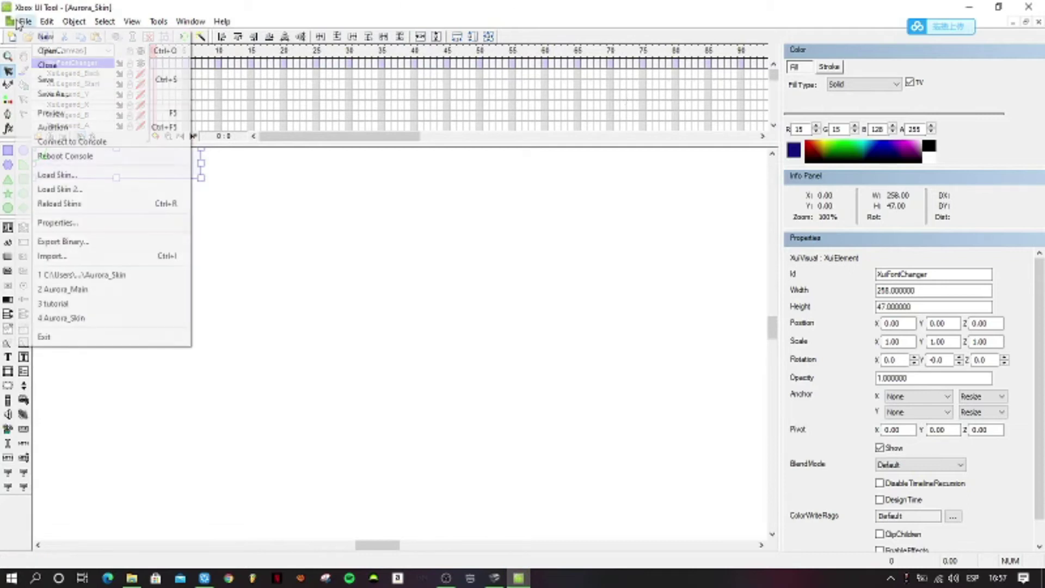
left_click(70, 96)
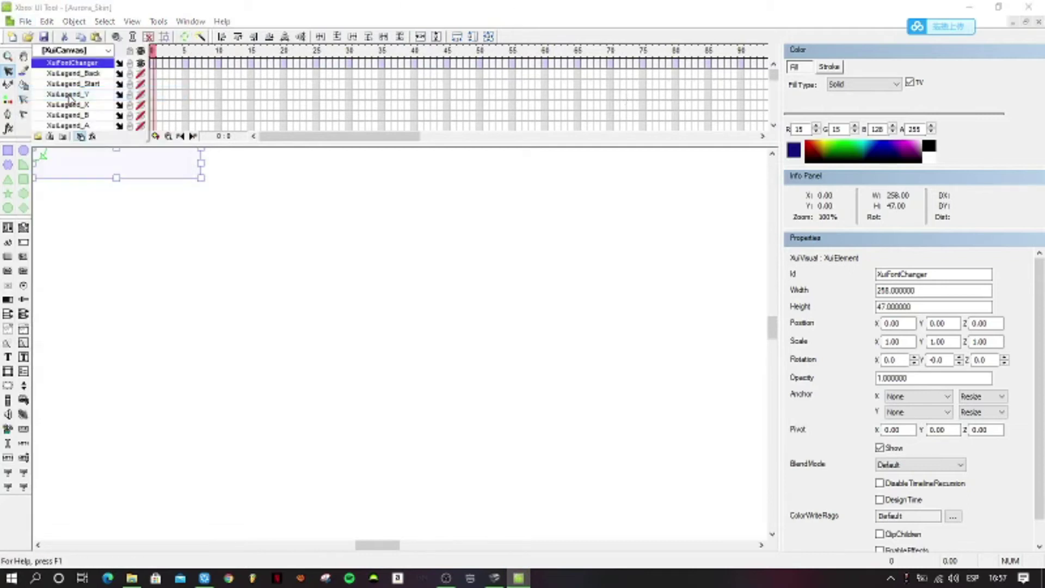
type("tutorial")
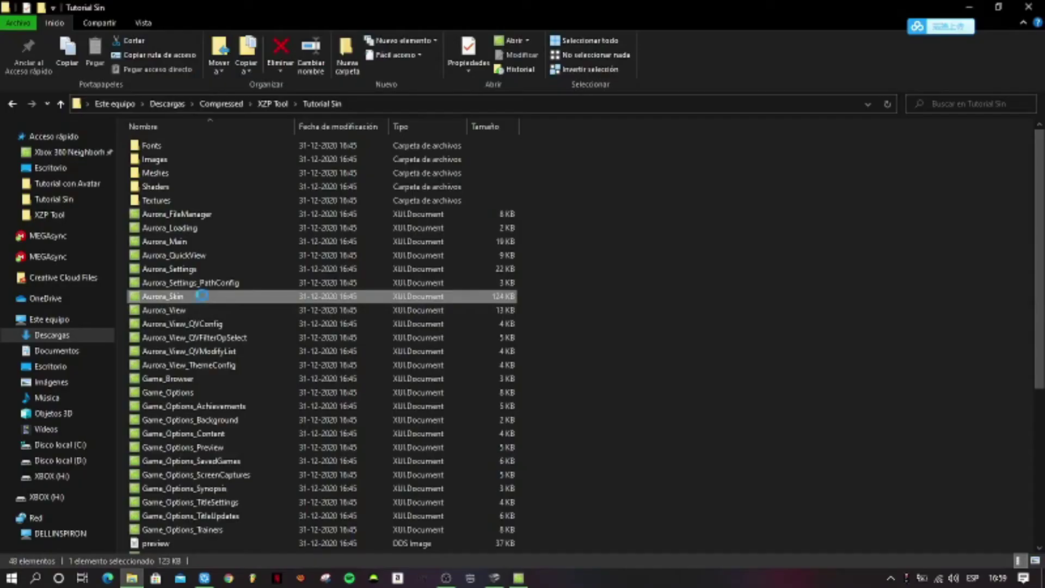
In File Explorer, rename the tutorial file in Tutorial Sin to Aurora_Skin, reusing the original skin file's name
key("F2")
key("ctrl+c")
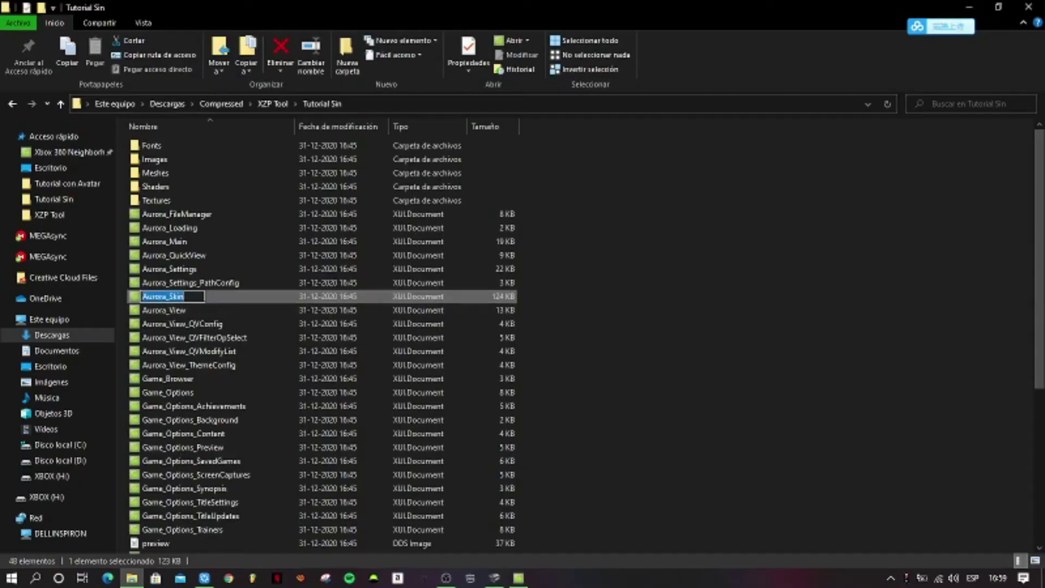
scroll(234, 338, "down", 6)
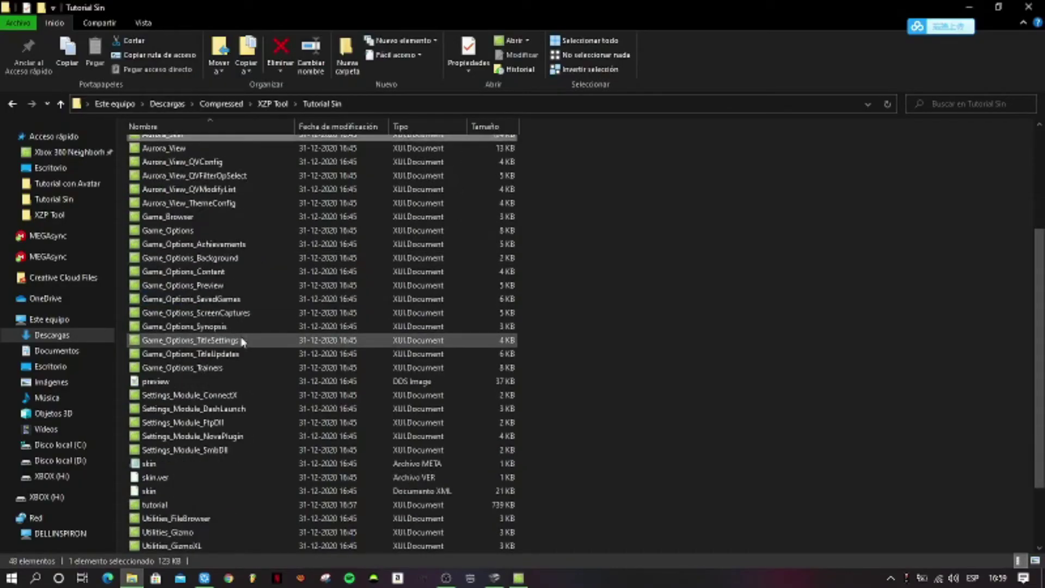
left_click(162, 425)
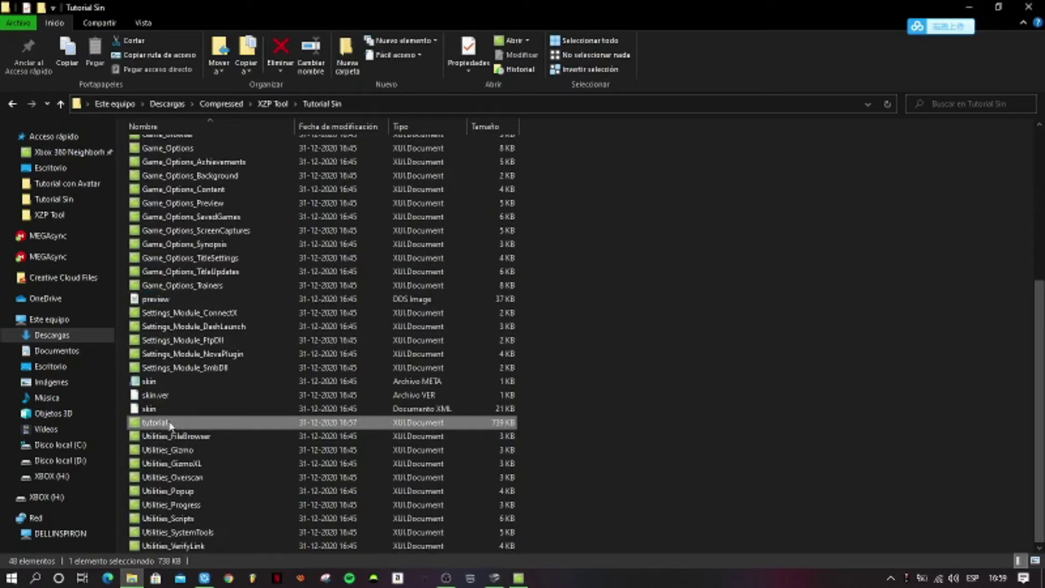
key("F2")
key("ctrl+v")
key("Return")
Open Aurora_Main from the Tutorial Sin folder in Xbox UI Tool and maximize its document window
left_click(185, 242)
right_click(185, 242)
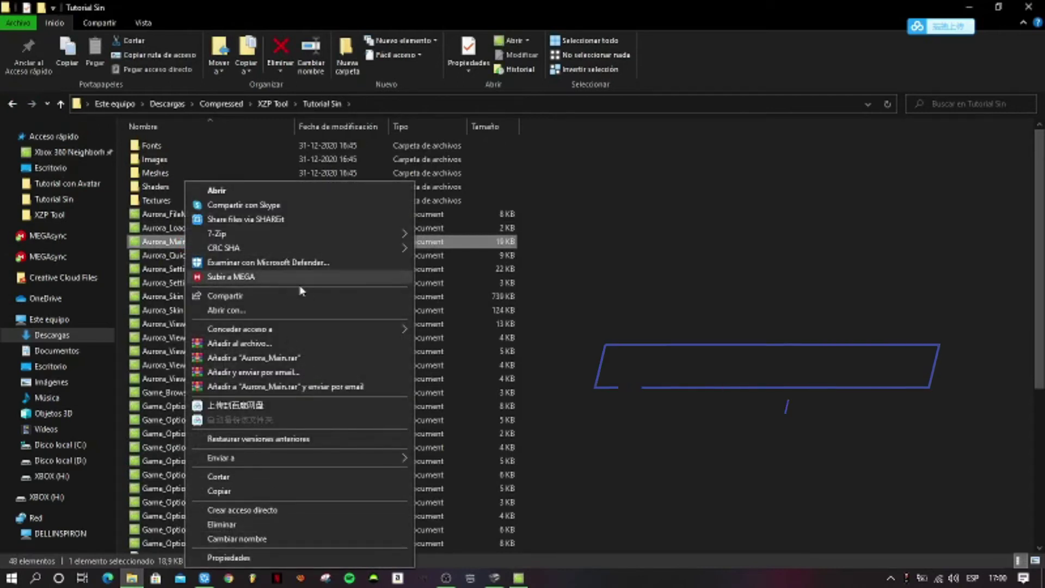
key("ctrl+c")
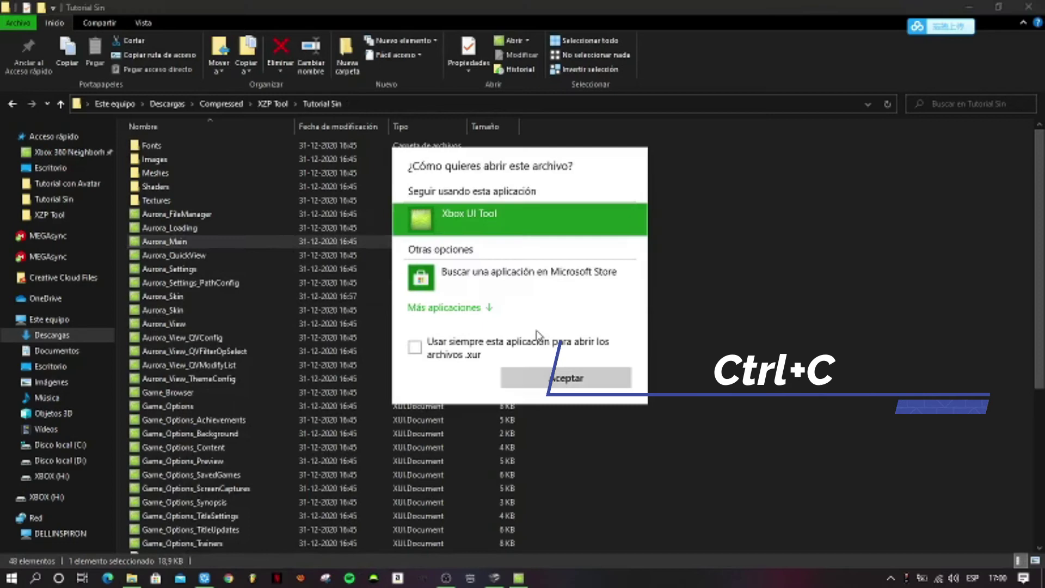
left_click(563, 382)
key("alt+Tab")
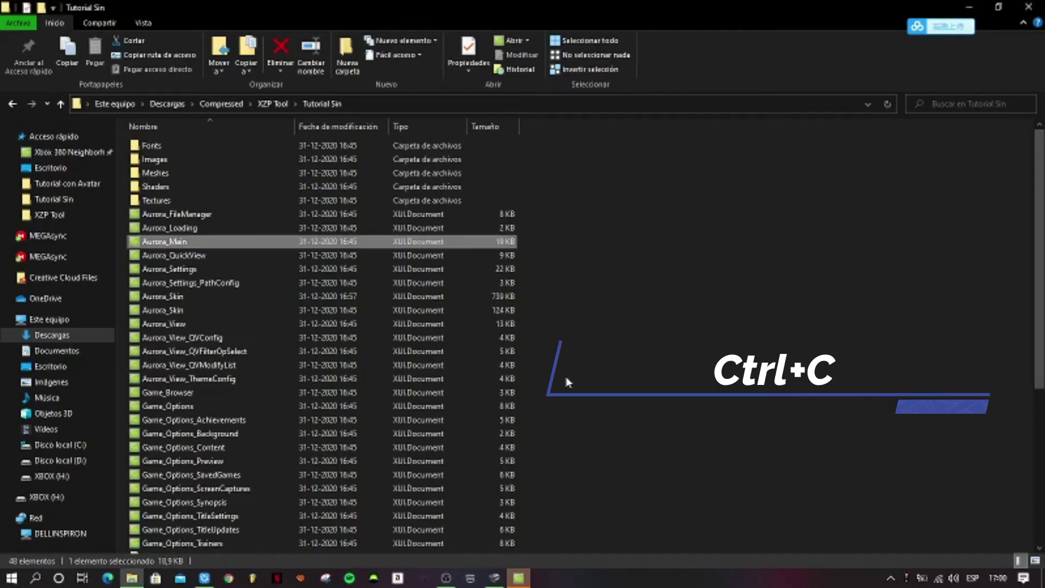
key("alt+Tab")
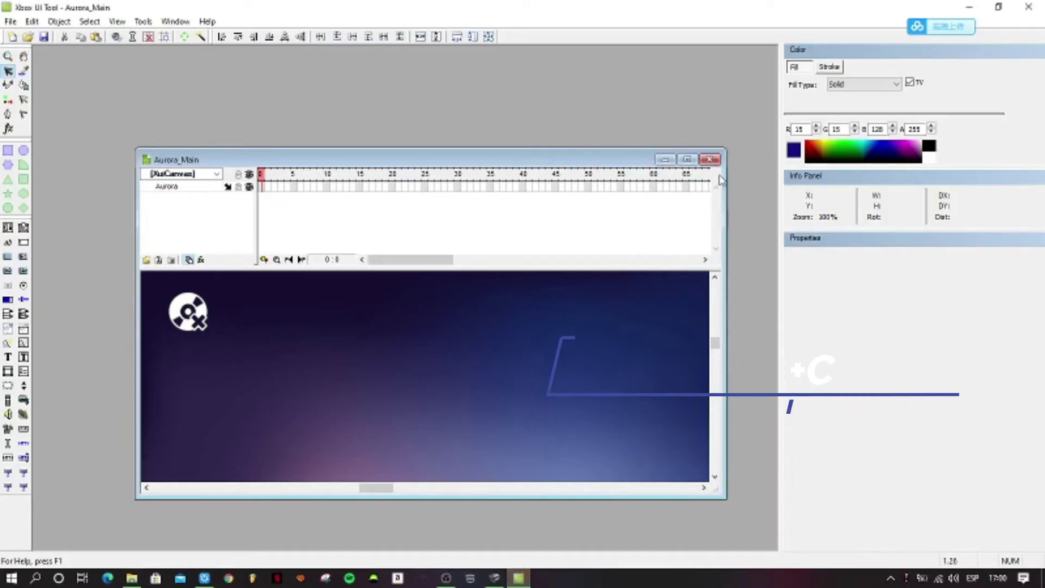
left_click(688, 159)
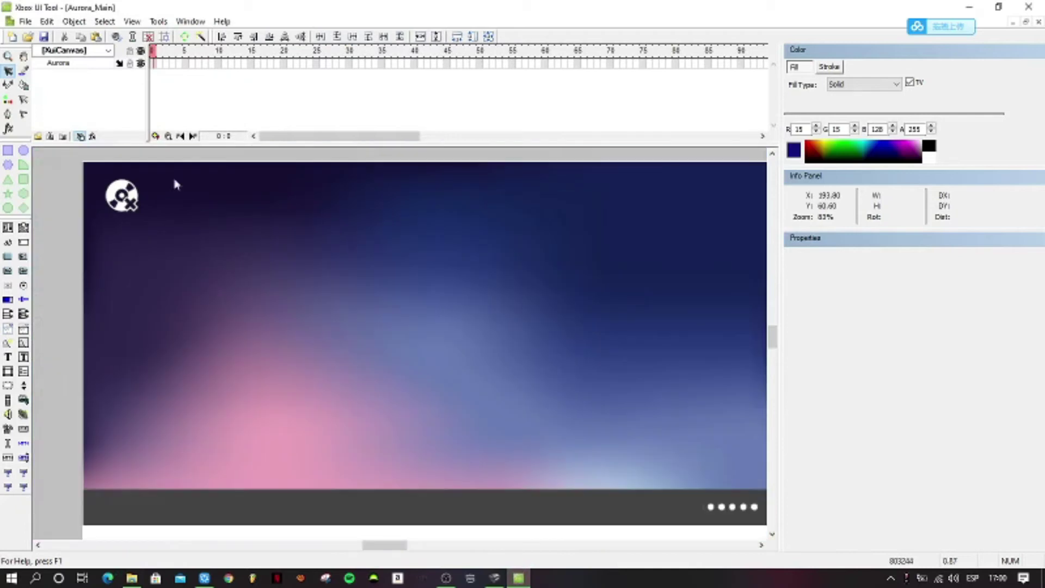
Go into the Aurora scene's ApplicationLayer and paste the copied Avatar element there
double_click(120, 66)
double_click(121, 73)
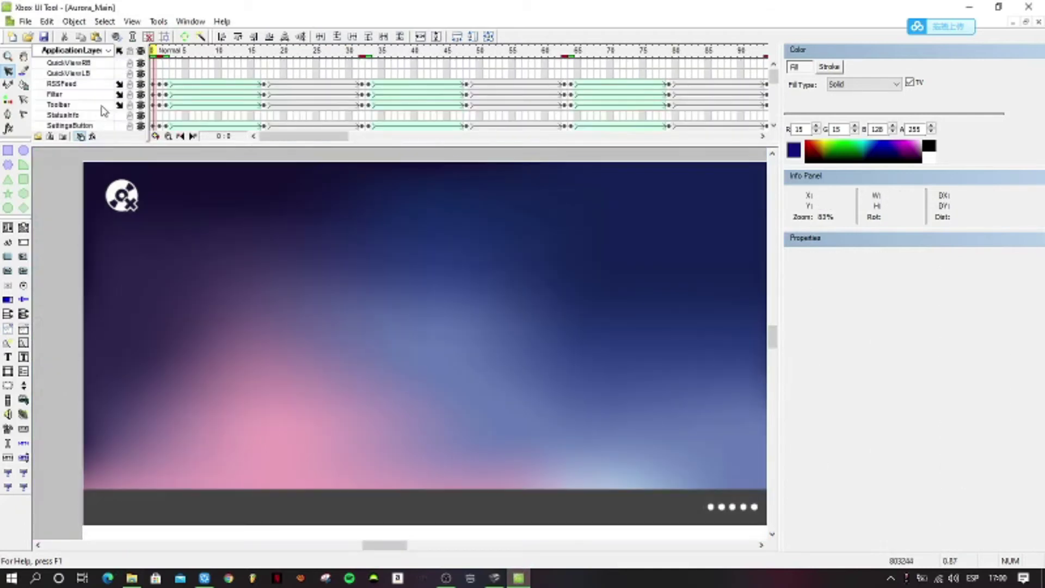
scroll(103, 111, "down", 5)
scroll(103, 111, "down", 5)
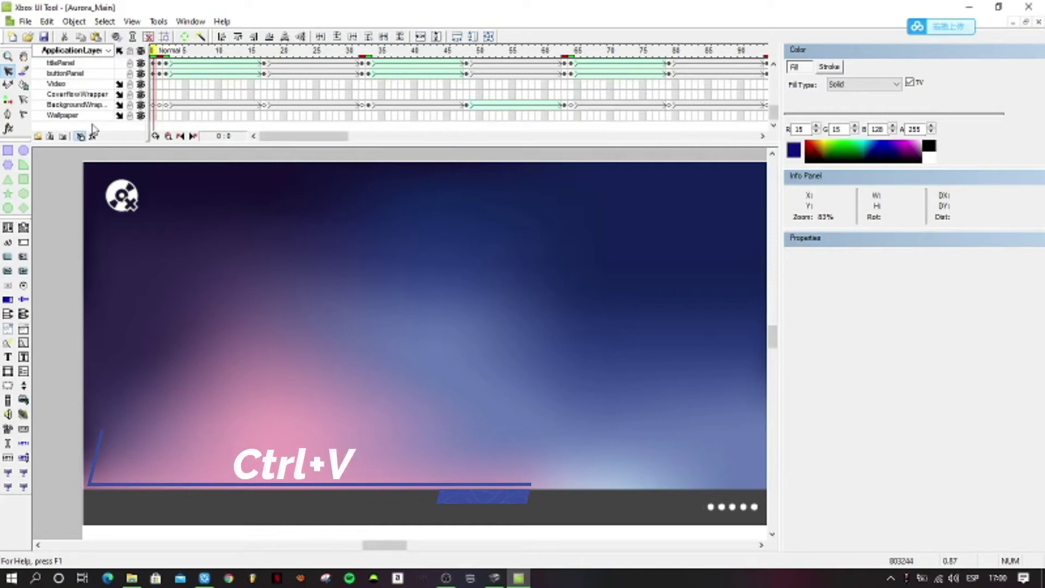
key("ctrl+v")
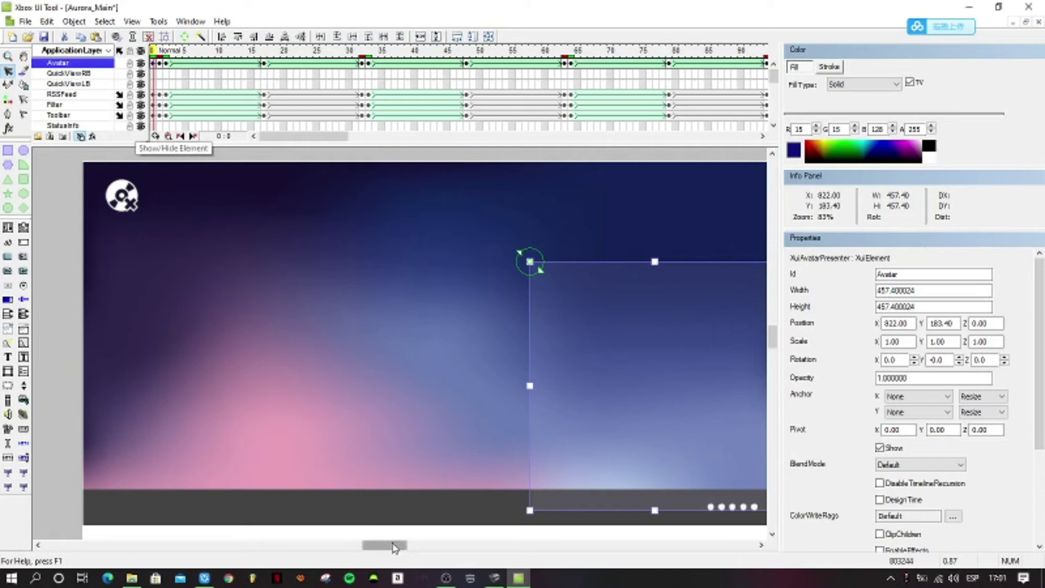
scroll(371, 344, "down", 2)
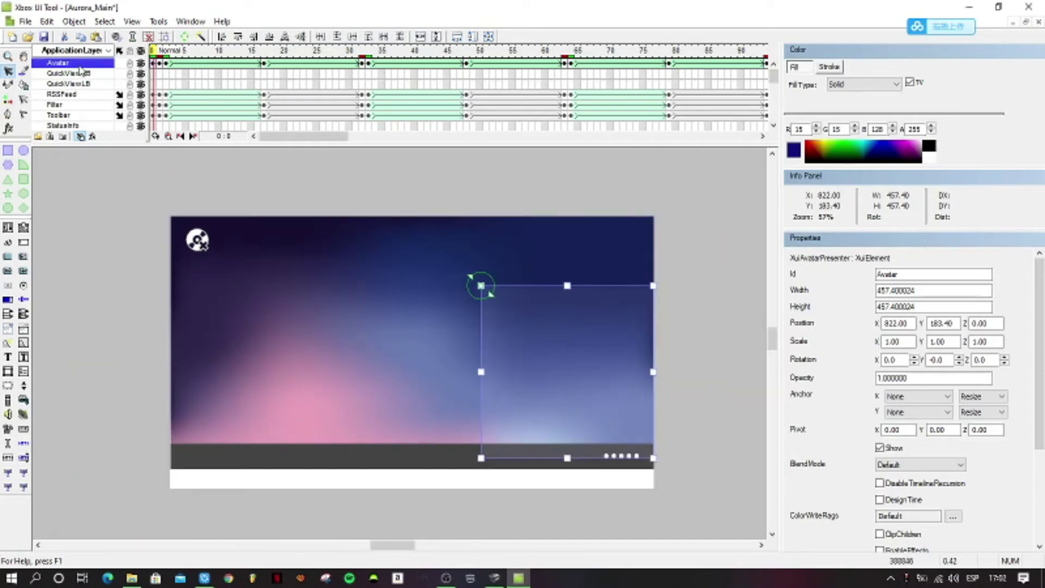
Move the Avatar element in the ApplicationLayer order to between StatusInfo and SettingsButton
scroll(81, 96, "down", 5)
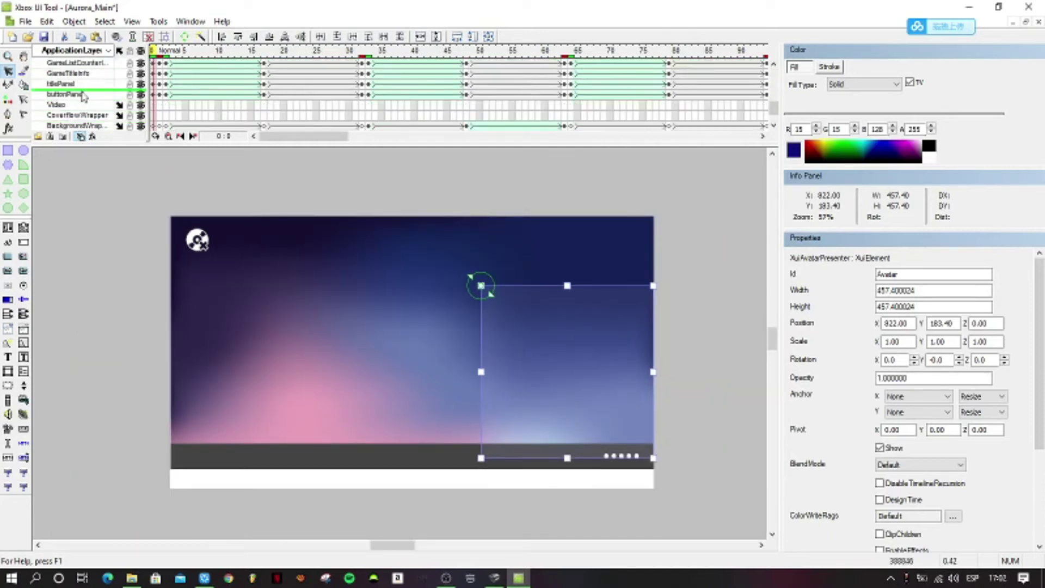
scroll(84, 78, "up", 6)
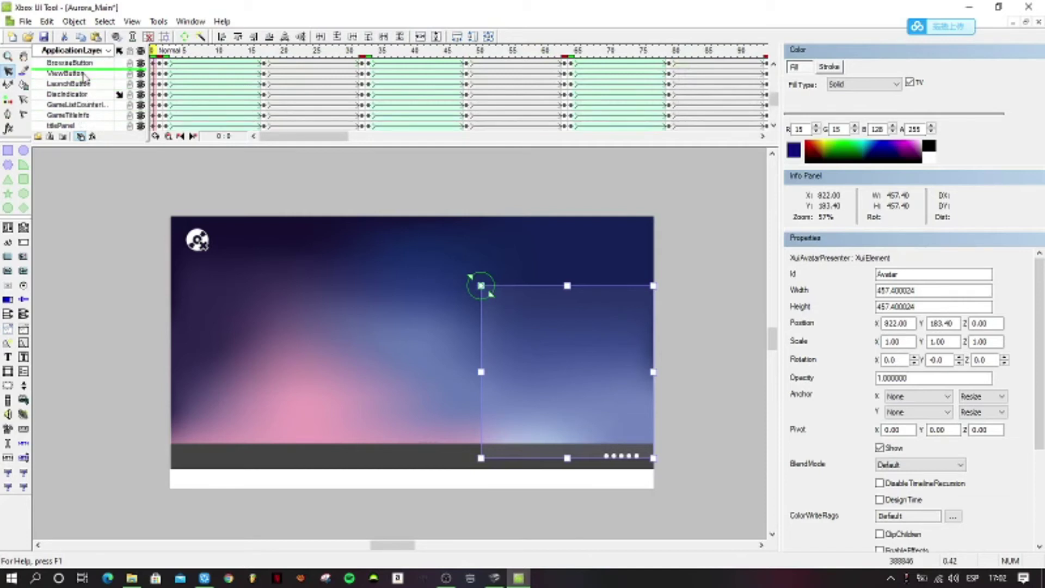
scroll(84, 77, "up", 1)
scroll(90, 91, "down", 1)
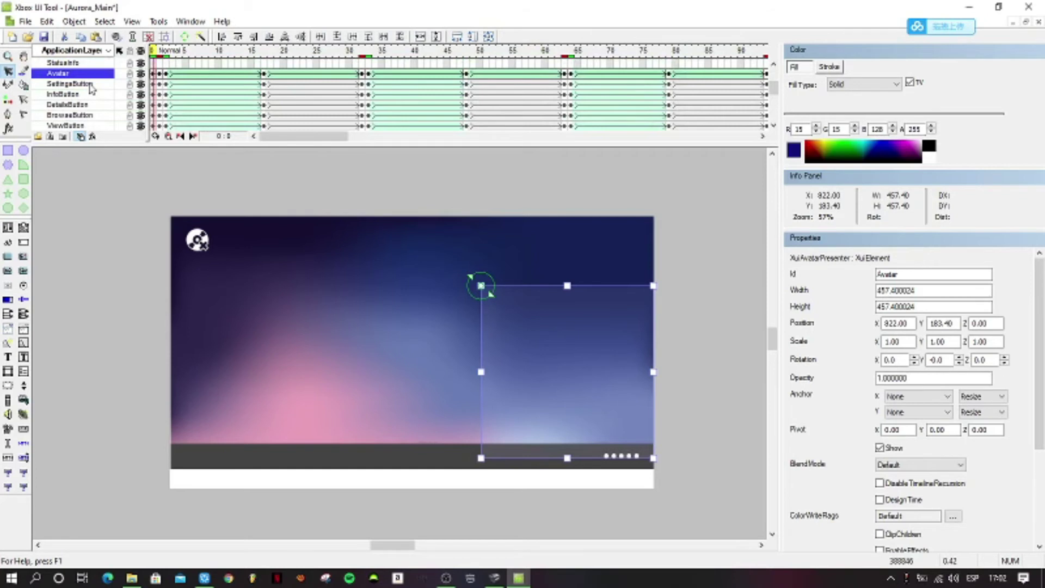
Export the edited scene as an XUI binary over the existing Aurora_Main file in the Tutorial Sin folder
left_click(23, 21)
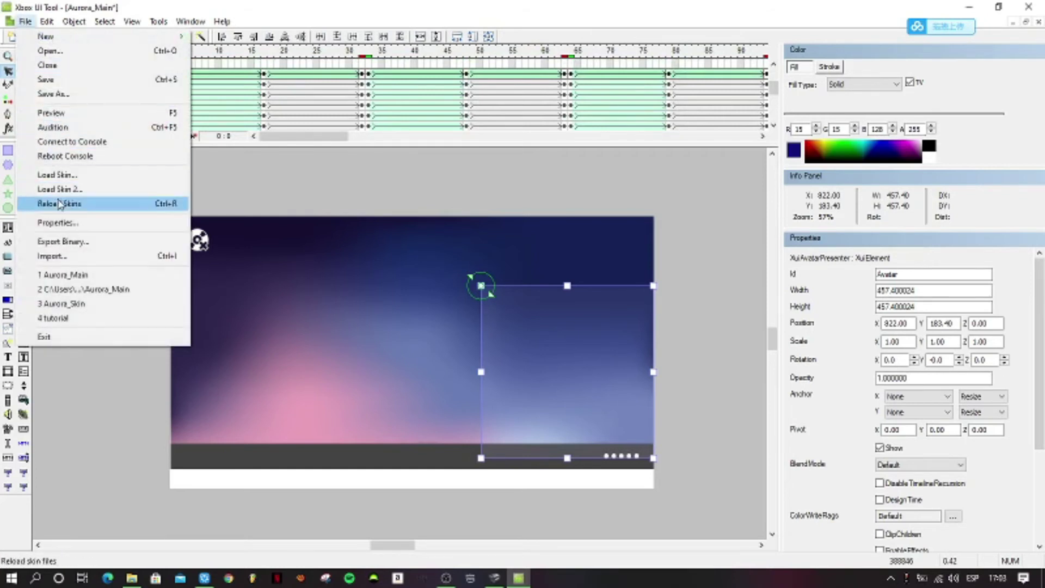
left_click(63, 242)
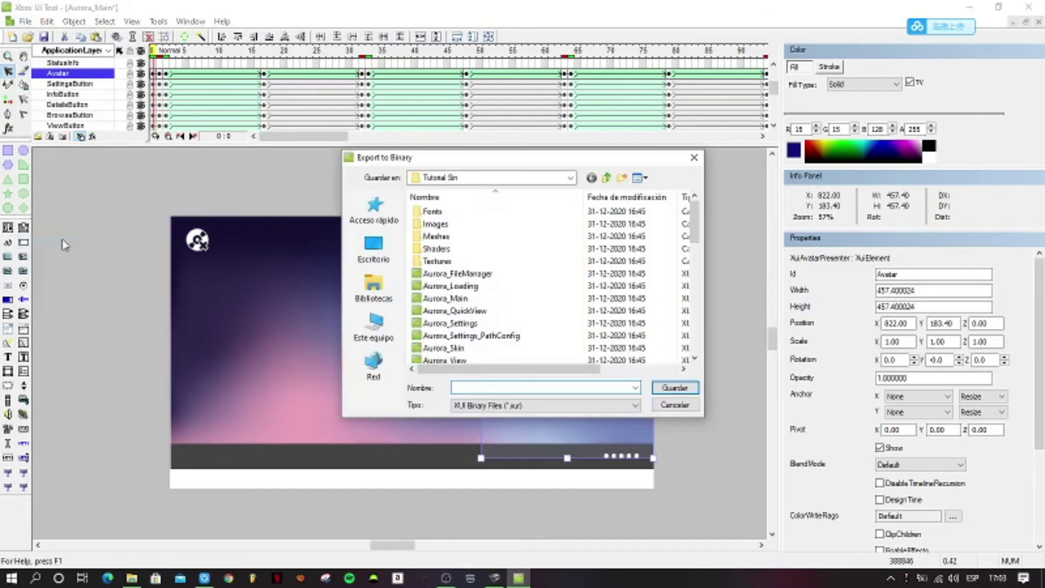
left_click(479, 298)
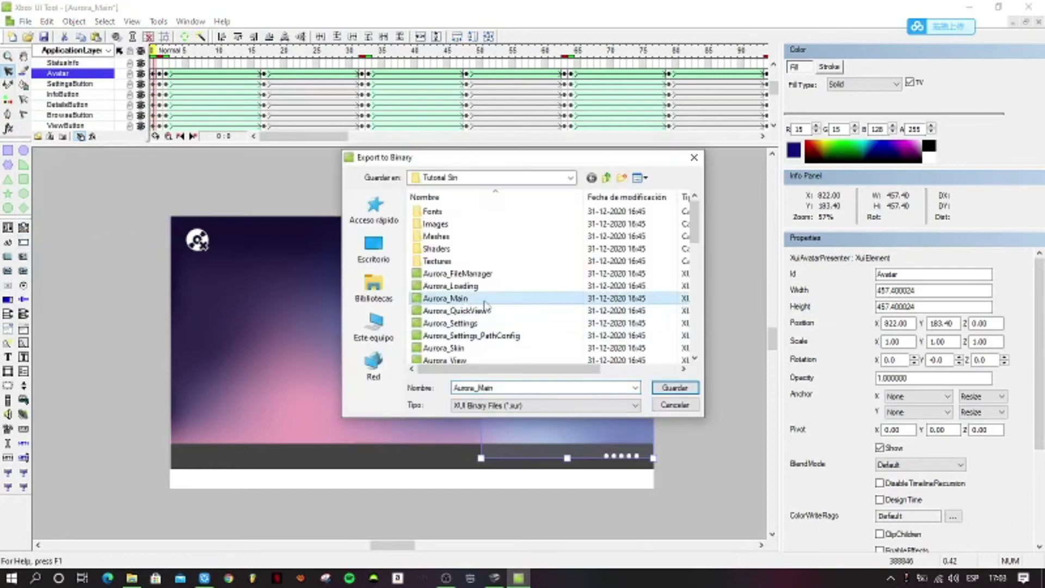
left_click(656, 388)
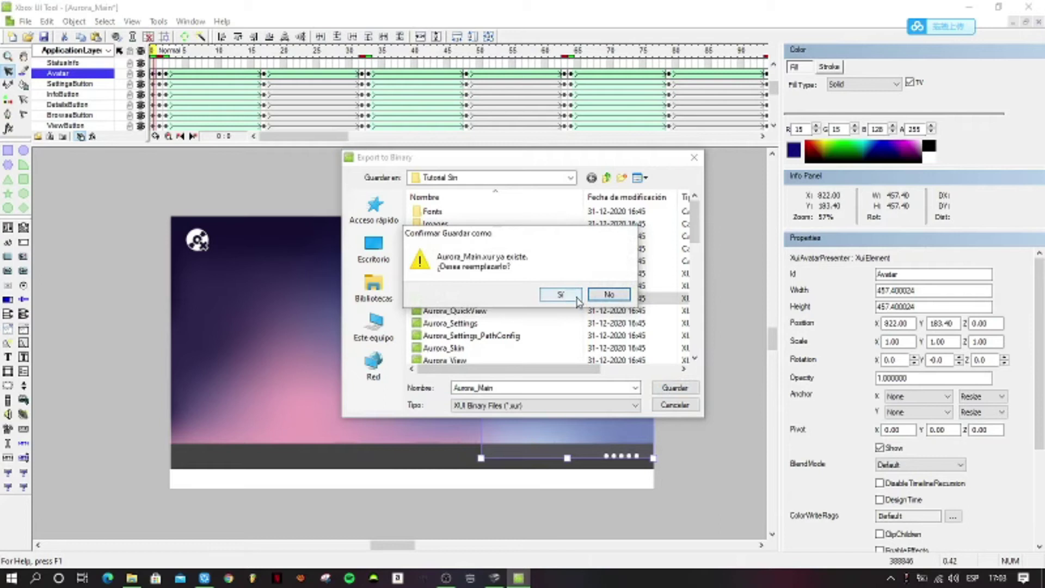
left_click(566, 297)
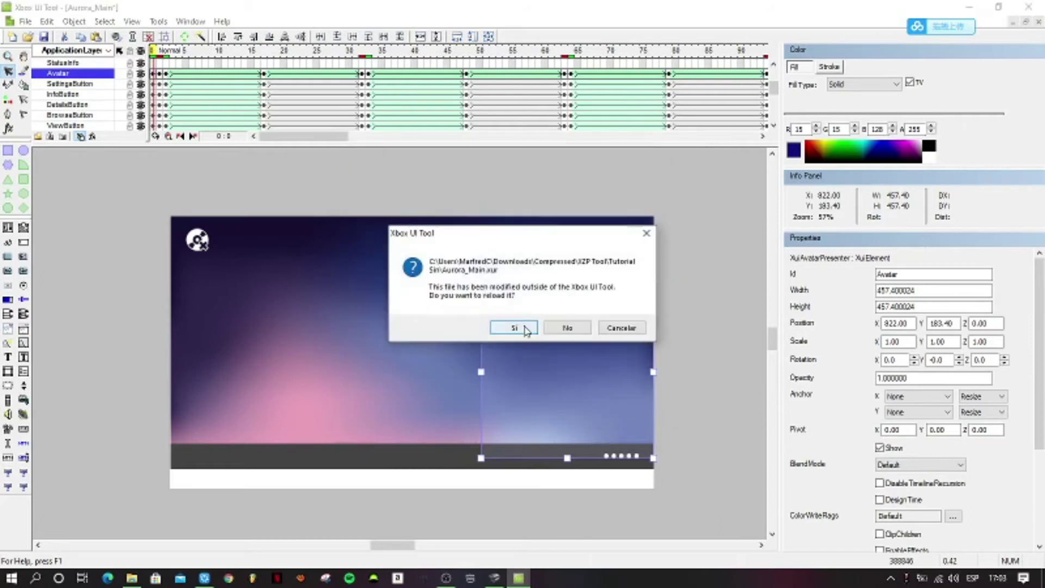
Reload the exported Aurora_Main, check the Aurora scene in a maximized document window, and close Xbox UI Tool
left_click(514, 327)
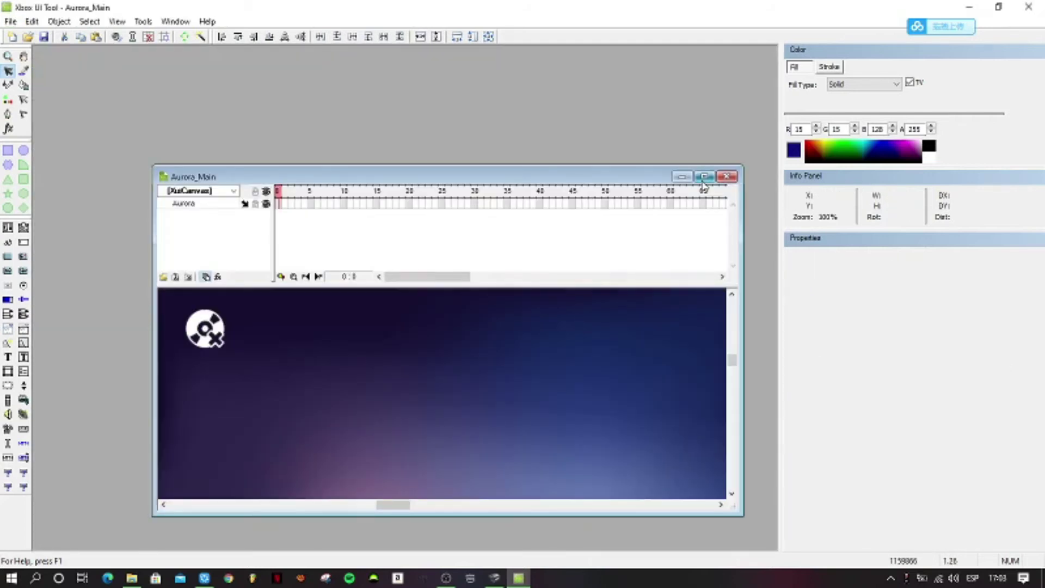
left_click(703, 177)
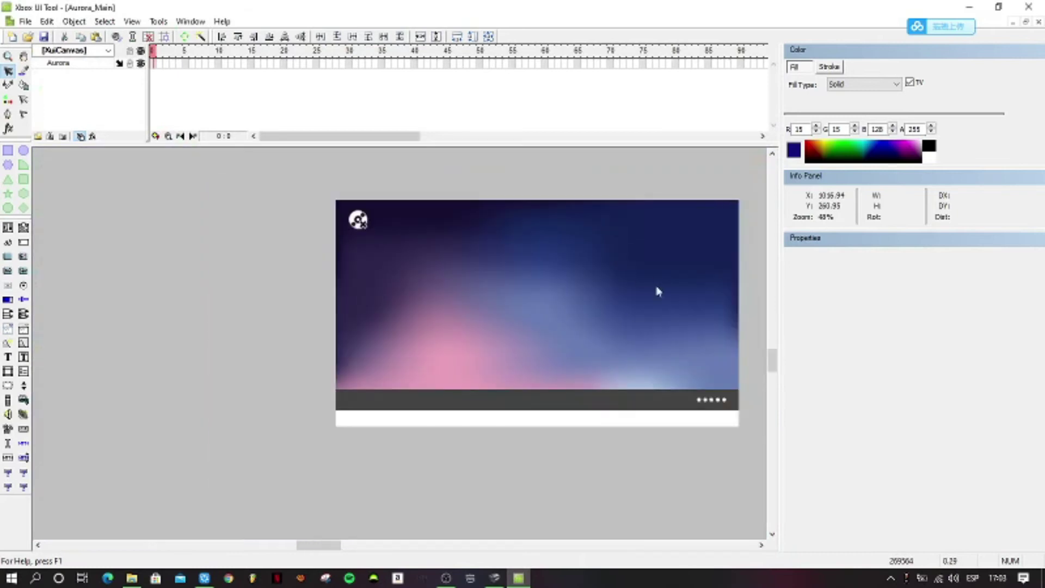
left_click(673, 334)
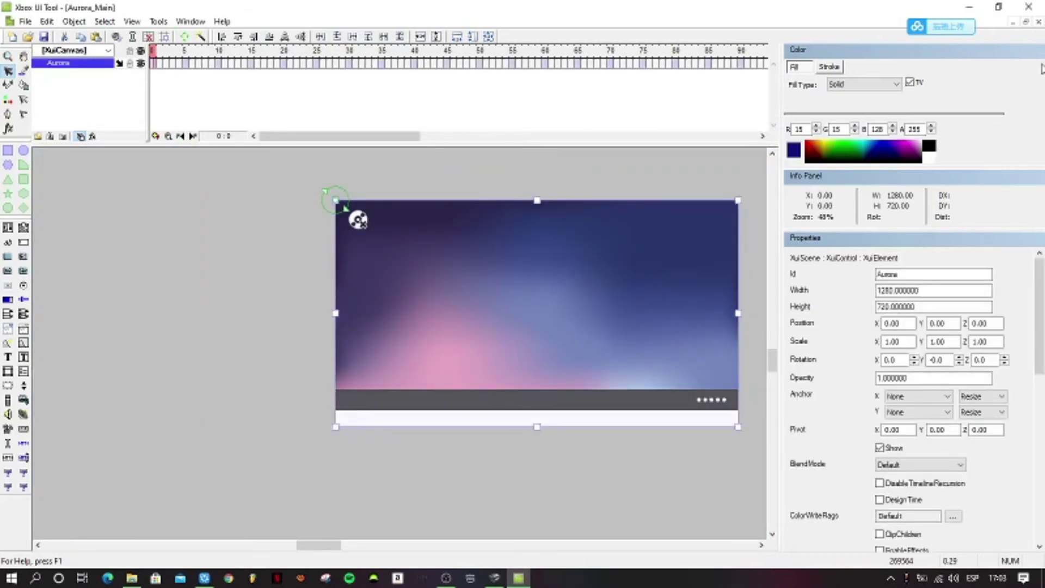
left_click(1039, 24)
left_click(1028, 7)
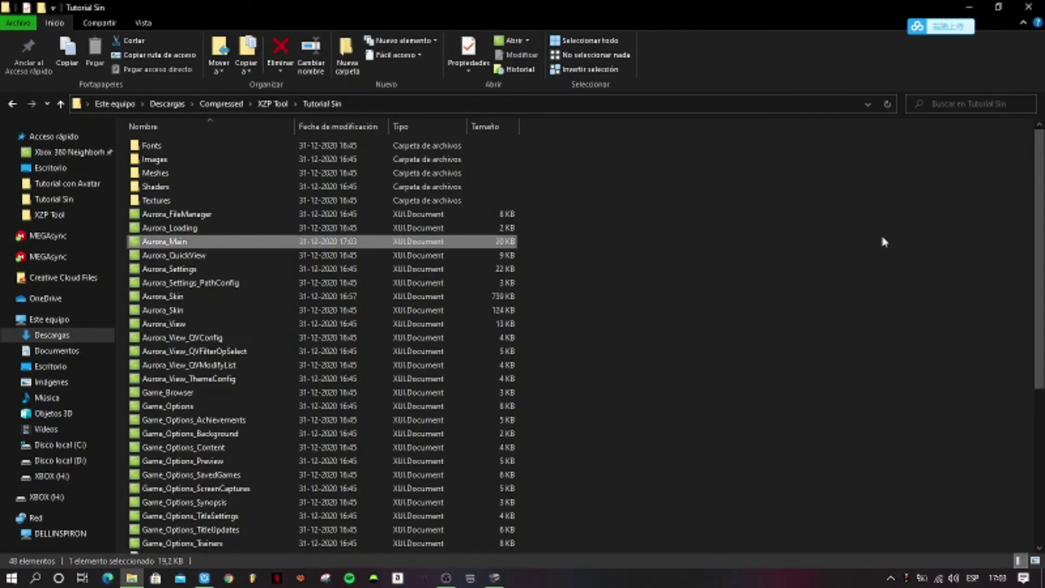
Switch to XZP Tool and start building an XZP from the Tutorial Sin folder in Descargas > Compressed > XZP Tool
left_click(12, 104)
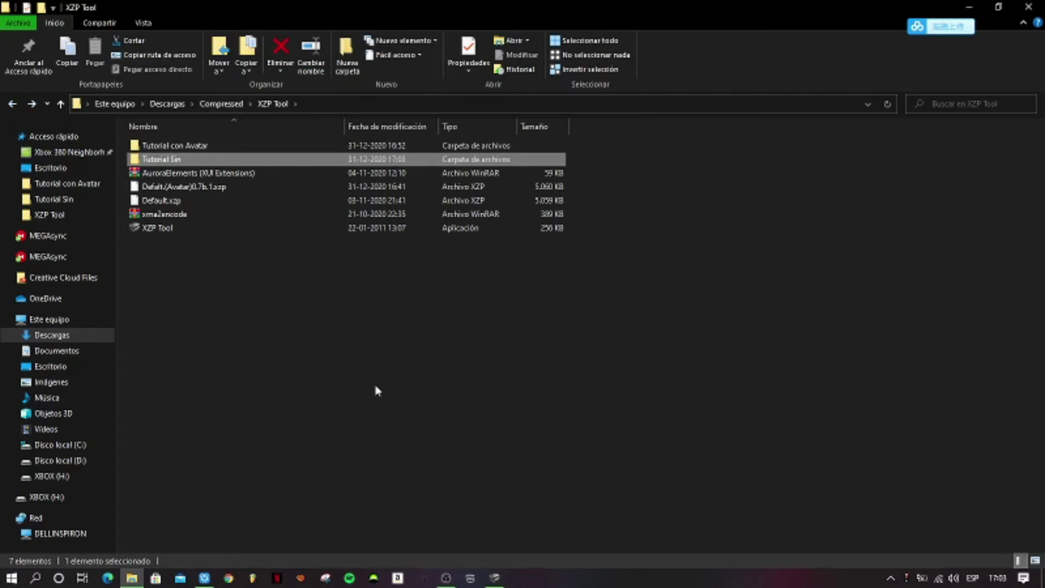
left_click(501, 579)
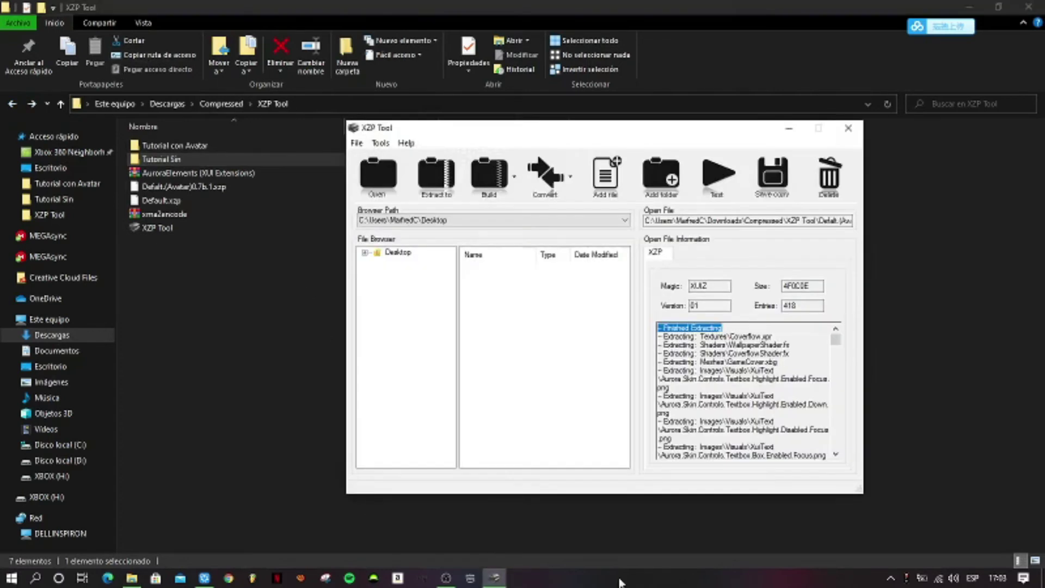
left_click(478, 184)
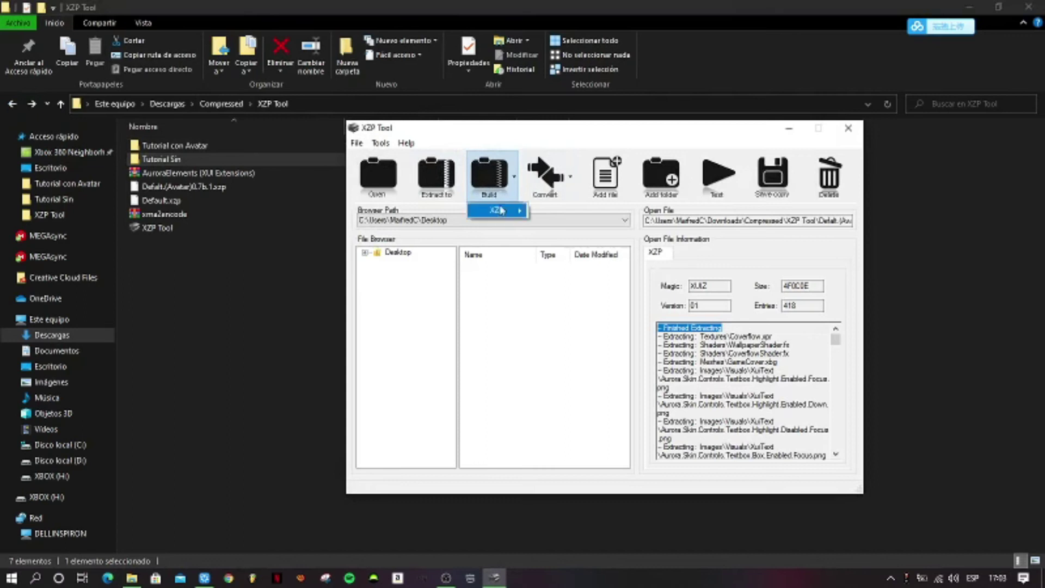
mouse_move(502, 212)
left_click(567, 211)
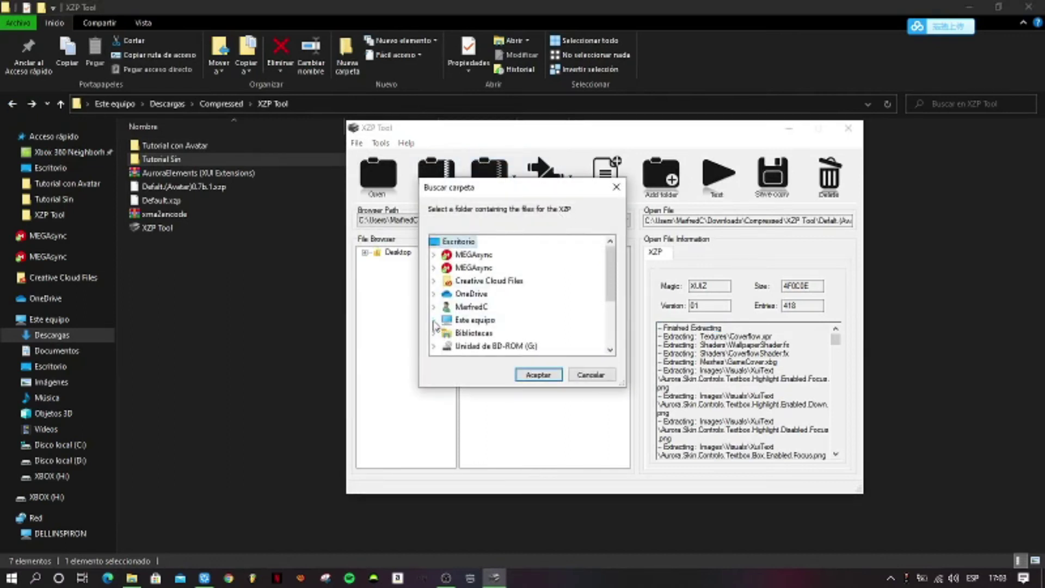
left_click(434, 322)
left_click(446, 255)
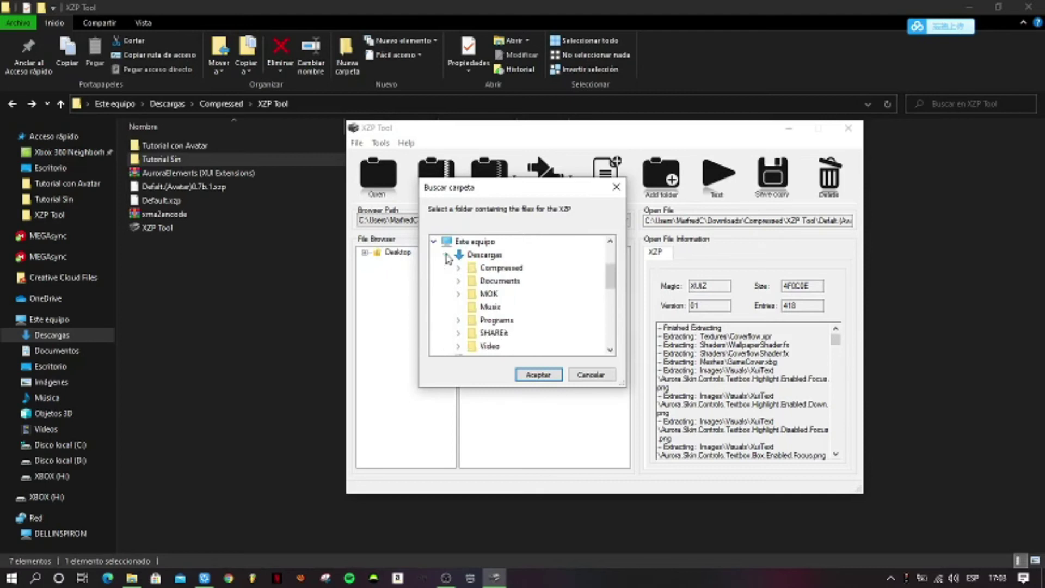
left_click(458, 269)
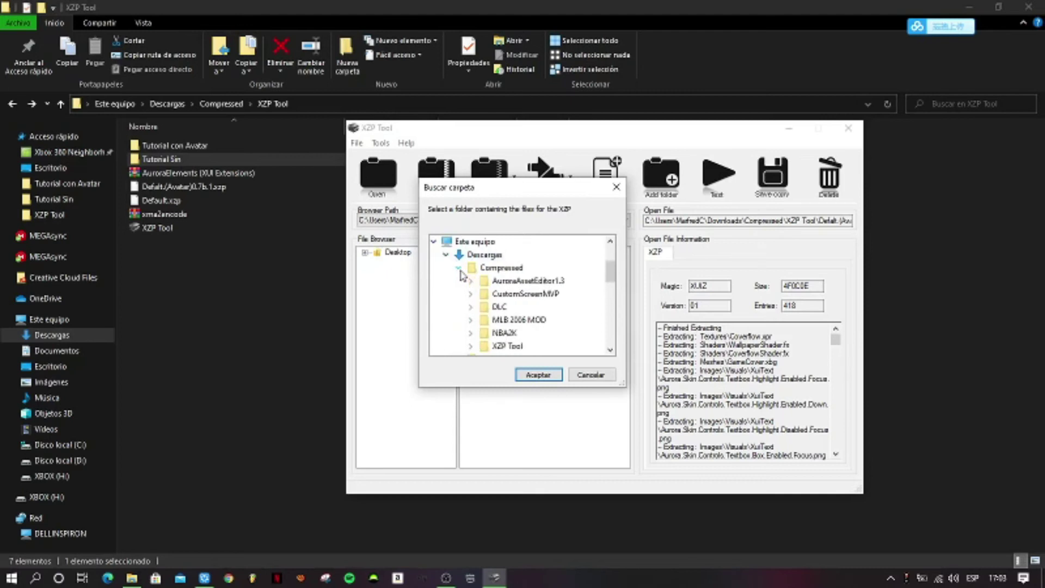
left_click(470, 346)
double_click(514, 347)
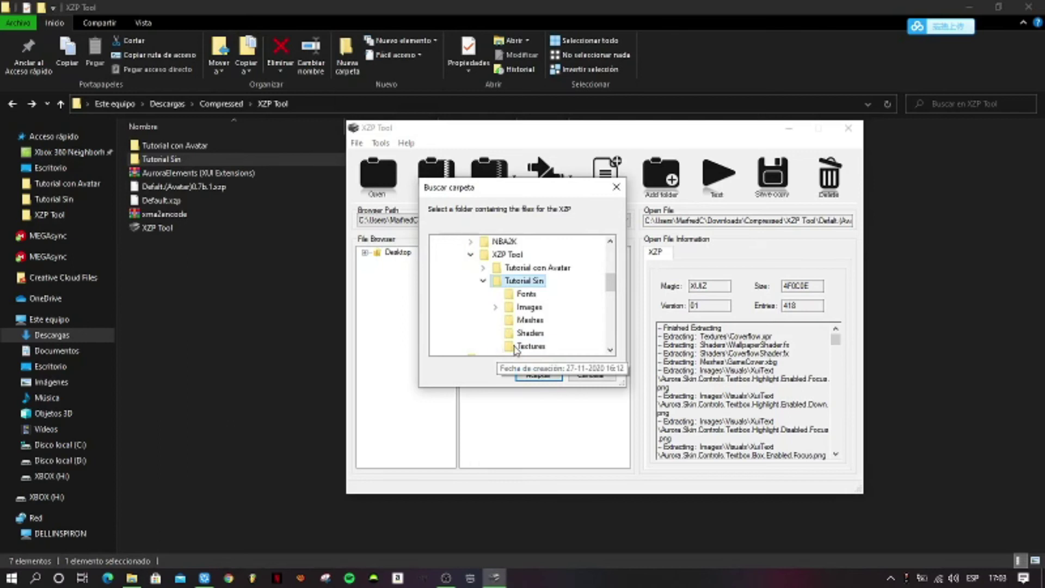
left_click(544, 381)
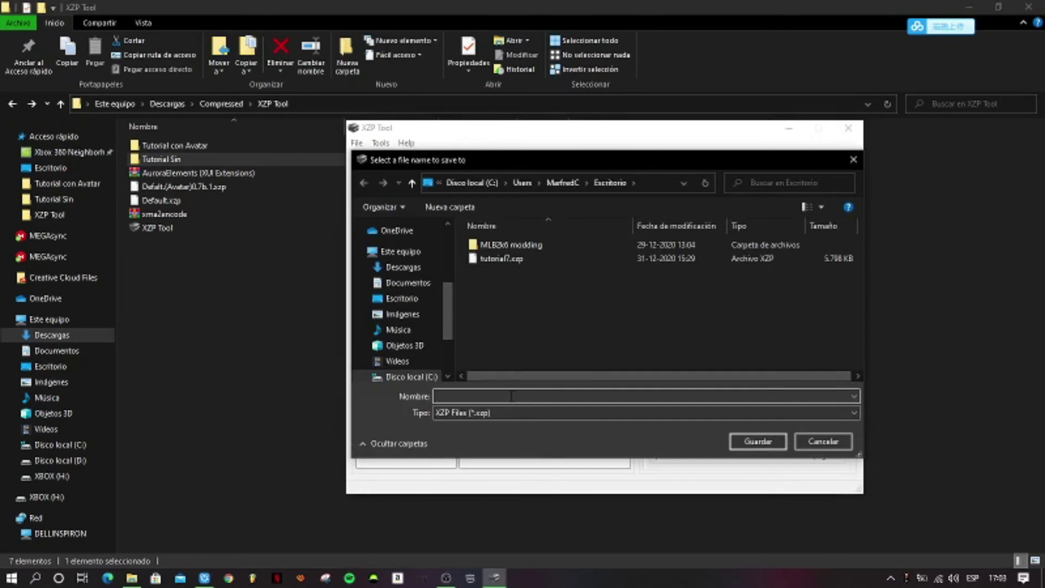
Save the built XZP to the desktop as tutorial8 and minimize XZP Tool
type("tuto")
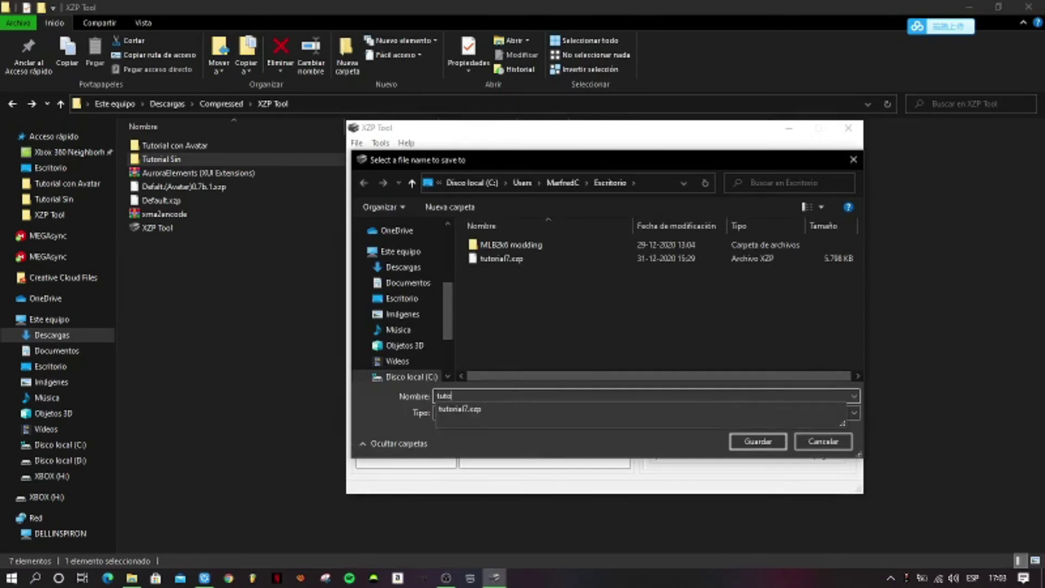
type("rial8")
left_click(759, 443)
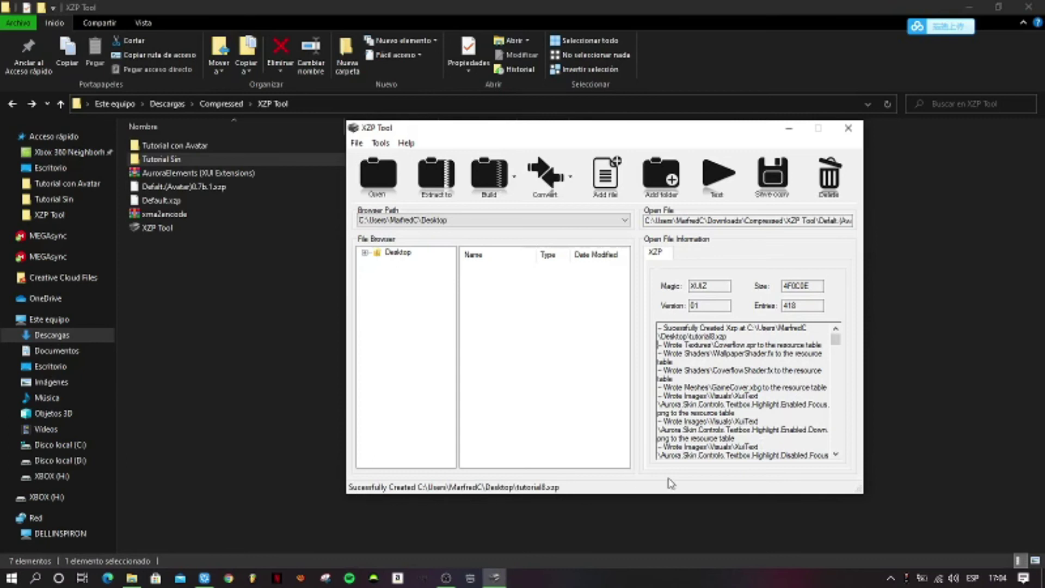
left_click(789, 131)
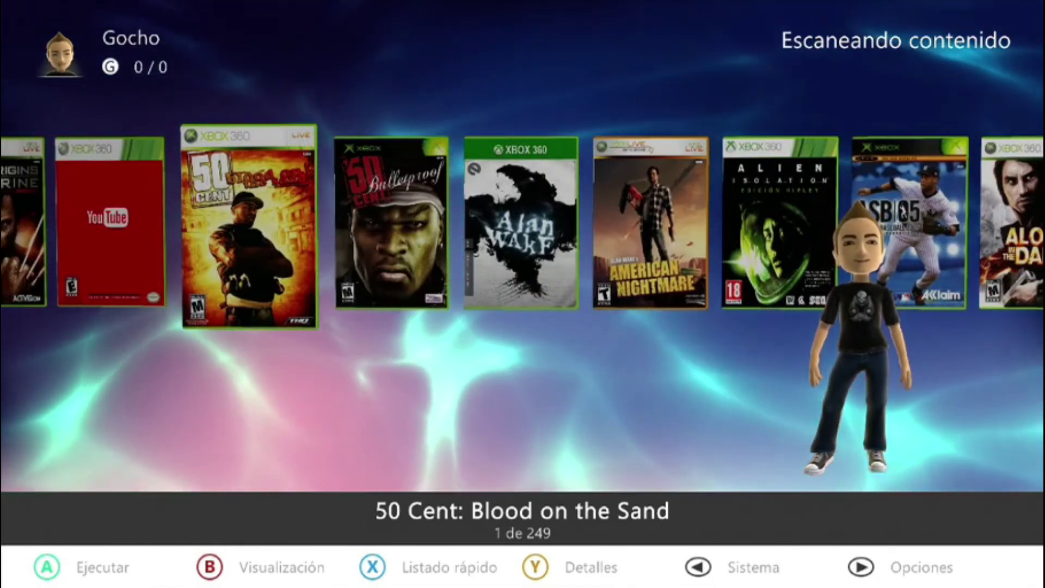
On the console's Aurora dashboard, open the options and go into the Estilo y Fondo settings
key("Menu")
key("Down")
key("Down")
key("Down")
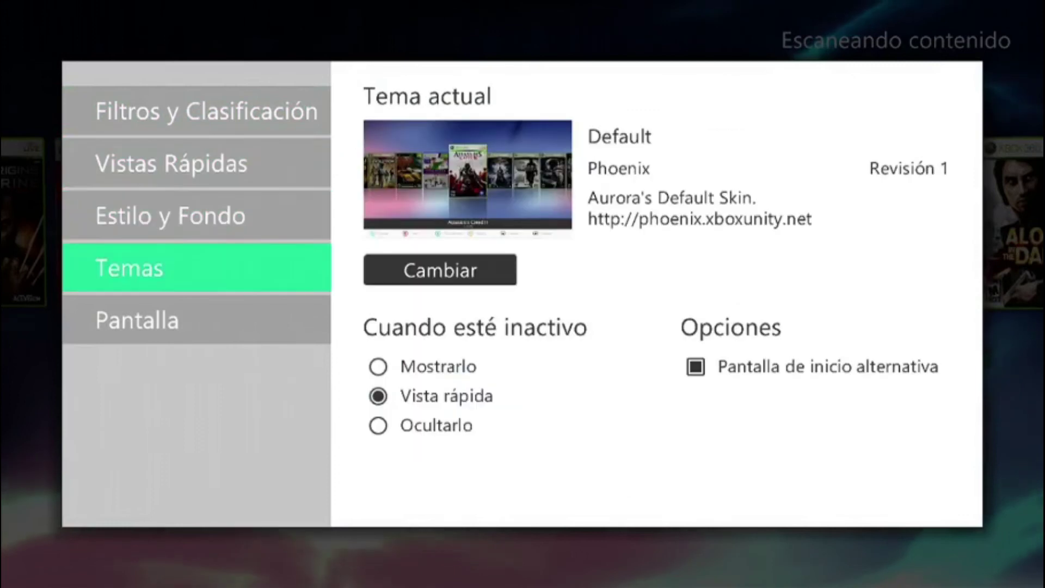
key("Right")
key("Left")
key("Up")
key("Right")
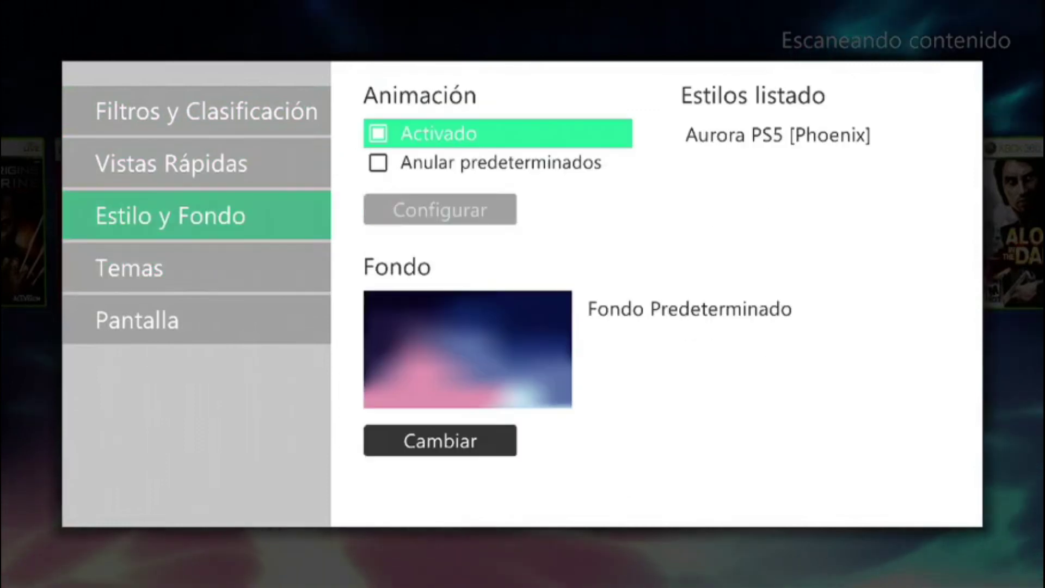
Change the Aurora background to capture.png and return to the game library
key("Down")
key("Down")
key("Return")
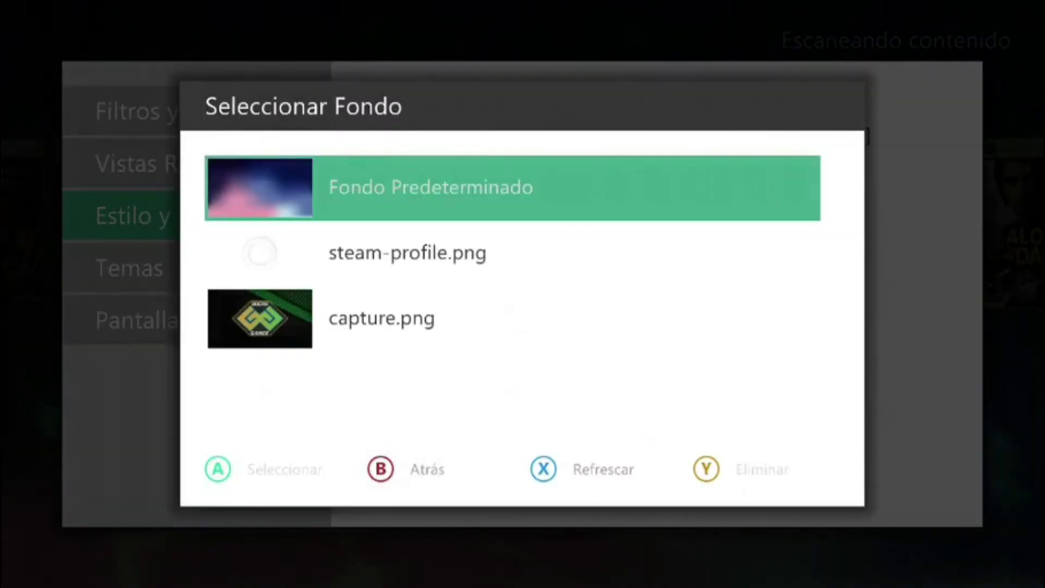
key("Down")
key("Down")
key("Return")
key("Escape")
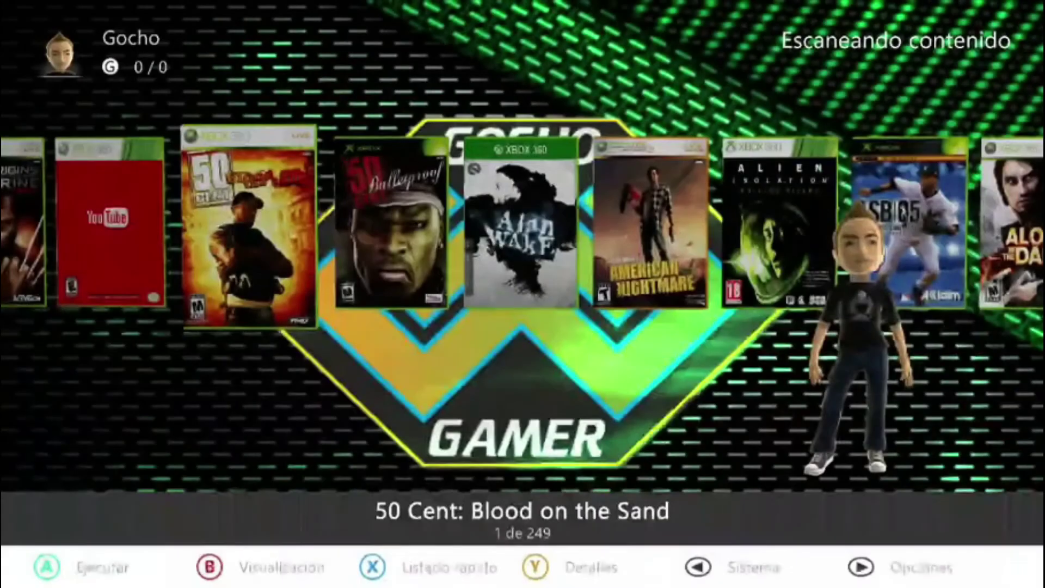
Reopen the Aurora options, look through the sections from Filtros y Clasificación downward, and return to the game library
key("Menu")
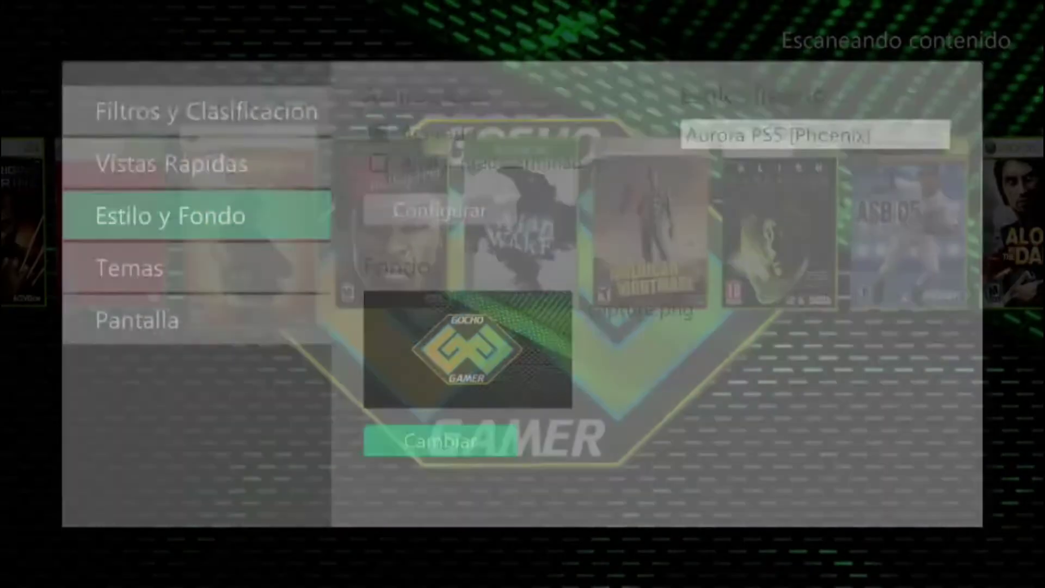
key("Up")
key("Up")
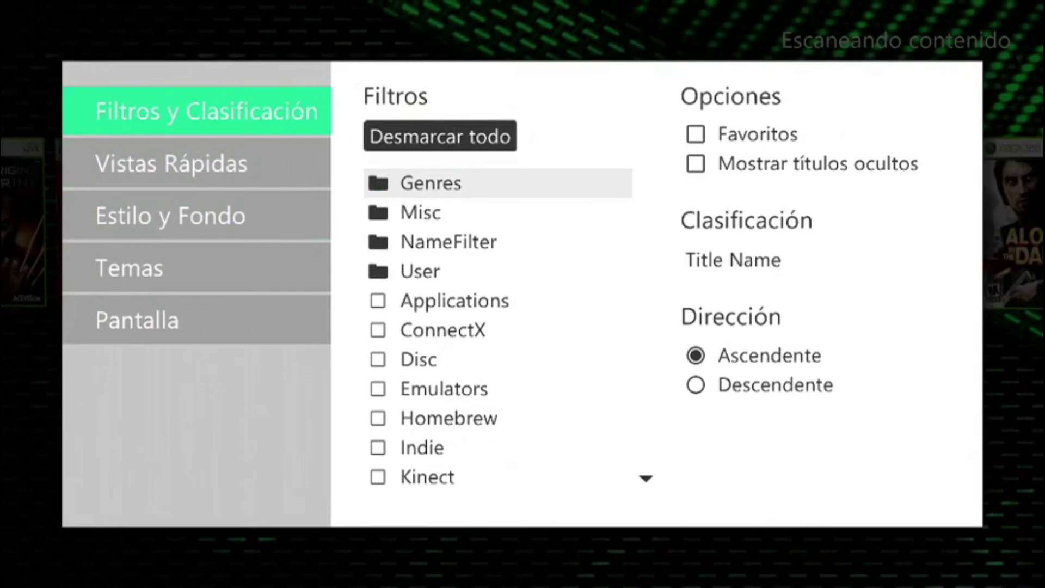
key("Down")
key("Down")
key("Down")
key("Down")
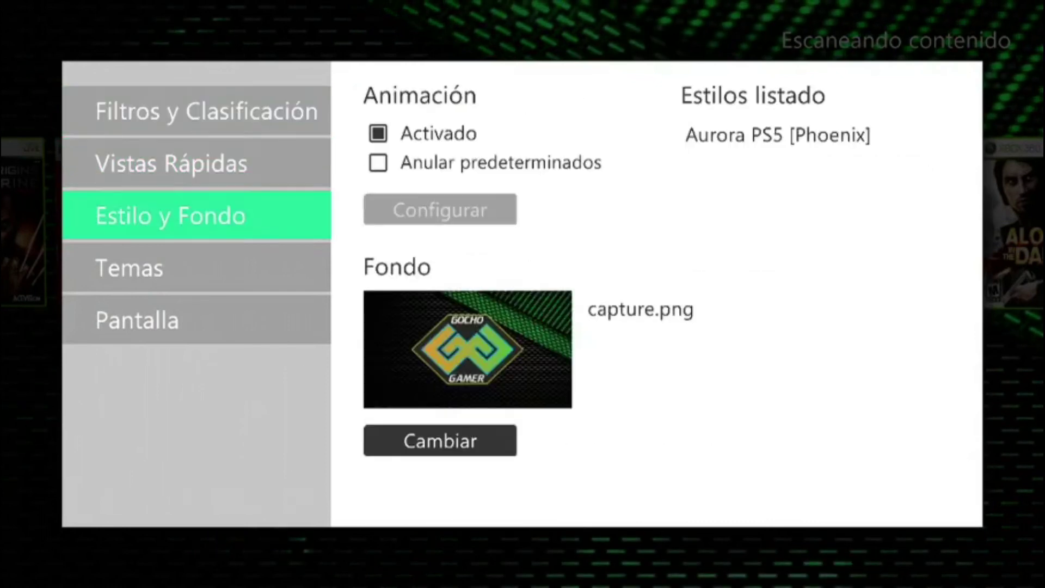
key("Up")
key("Up")
key("Up")
key("Up")
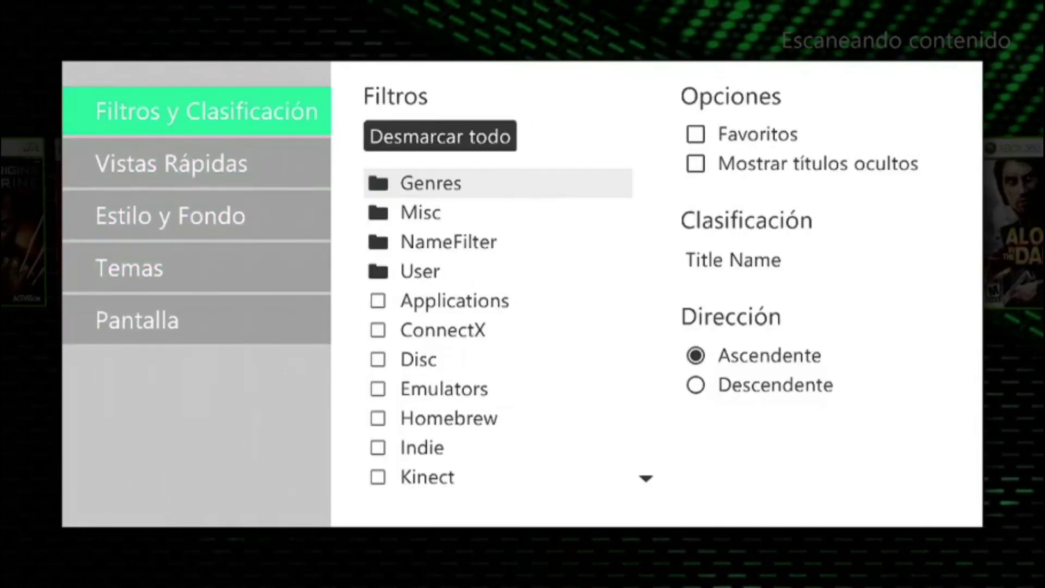
key("Escape")
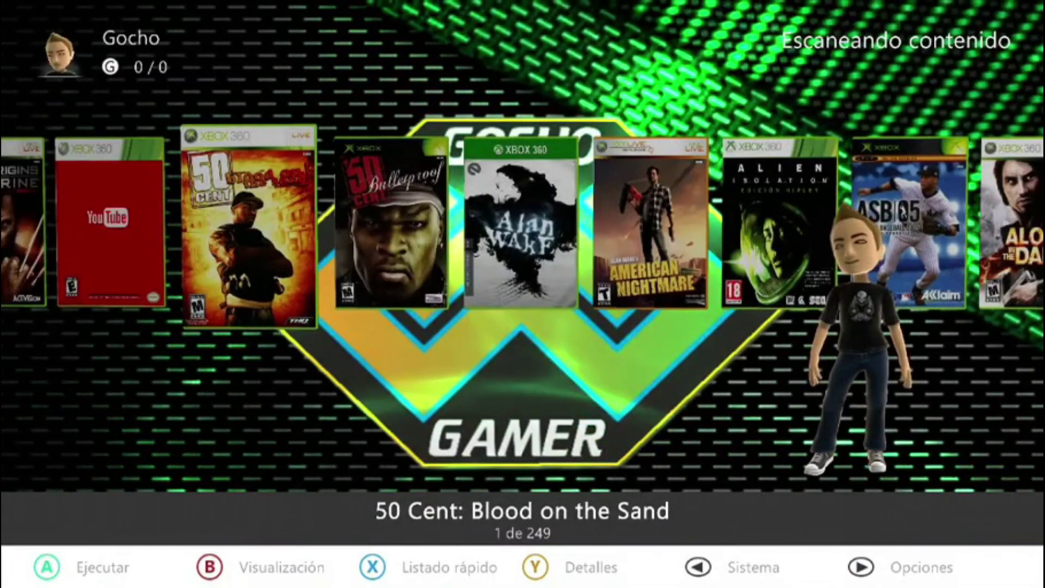